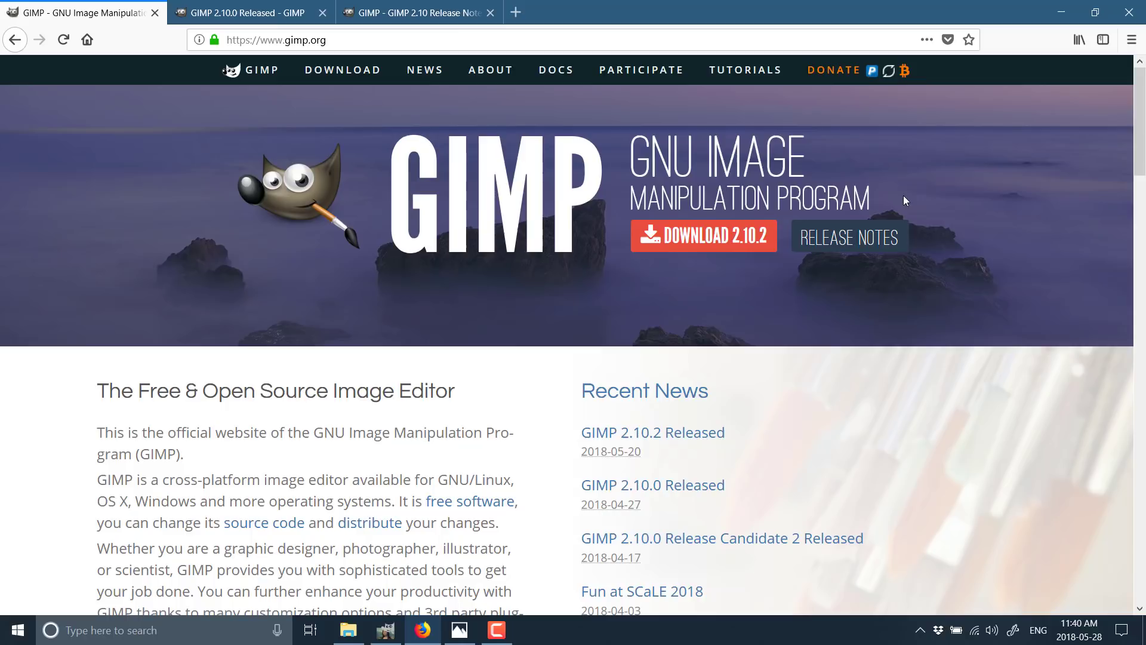
Read the GIMP 2.10.0 Released article's notable changes down to the 'Read complete release notes' button.
{"action": "left_click", "coordinate": [199, 11]}
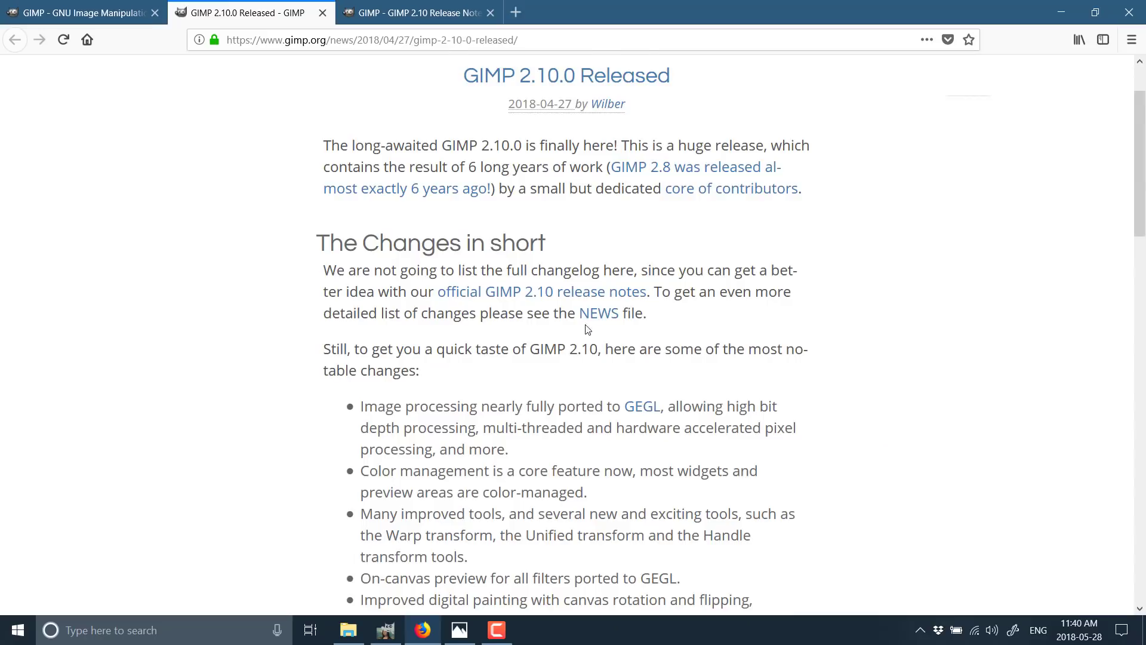
{"action": "scroll", "coordinate": [588, 329], "scroll_direction": "down", "scroll_amount": 1}
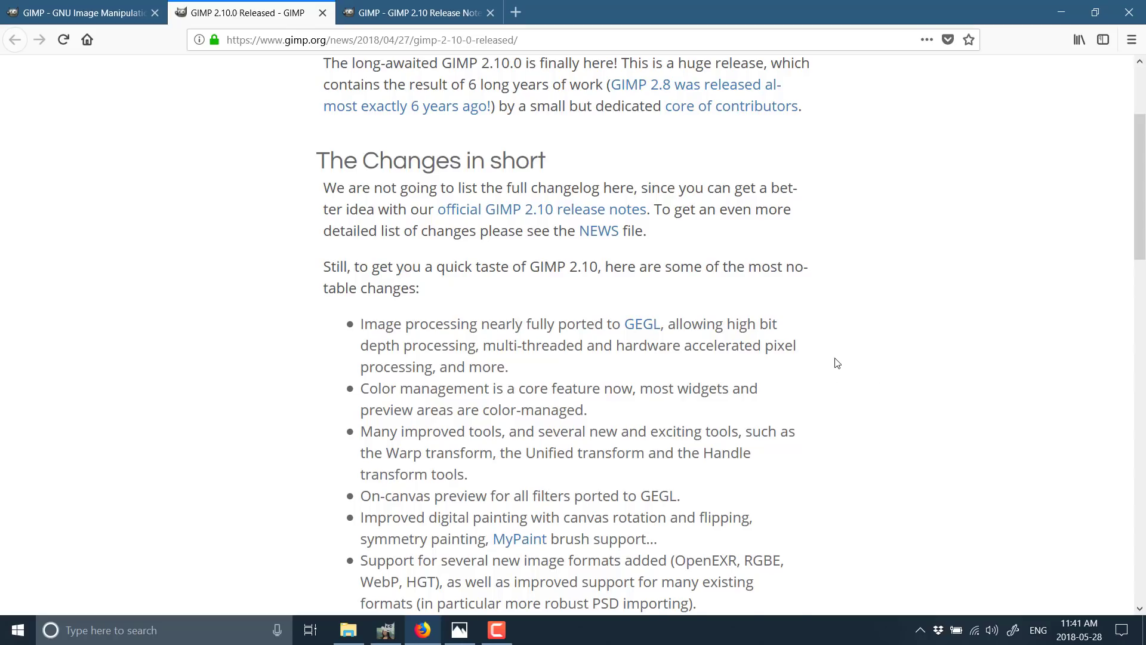
{"action": "scroll", "coordinate": [836, 363], "scroll_direction": "down", "scroll_amount": 2}
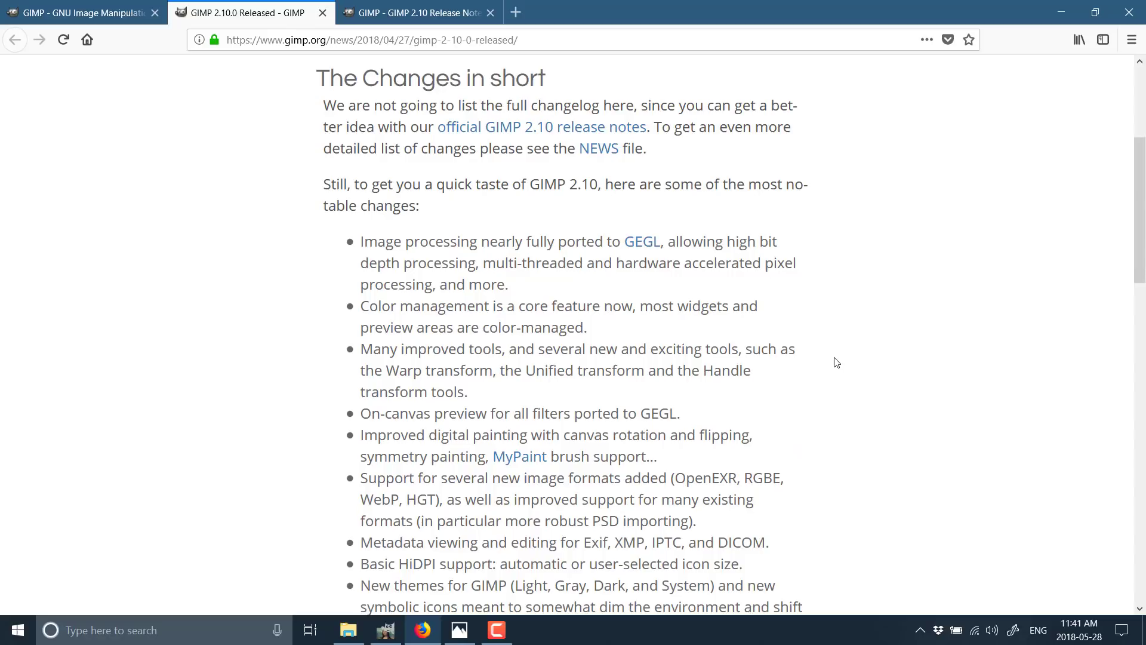
{"action": "scroll", "coordinate": [809, 373], "scroll_direction": "down", "scroll_amount": 2}
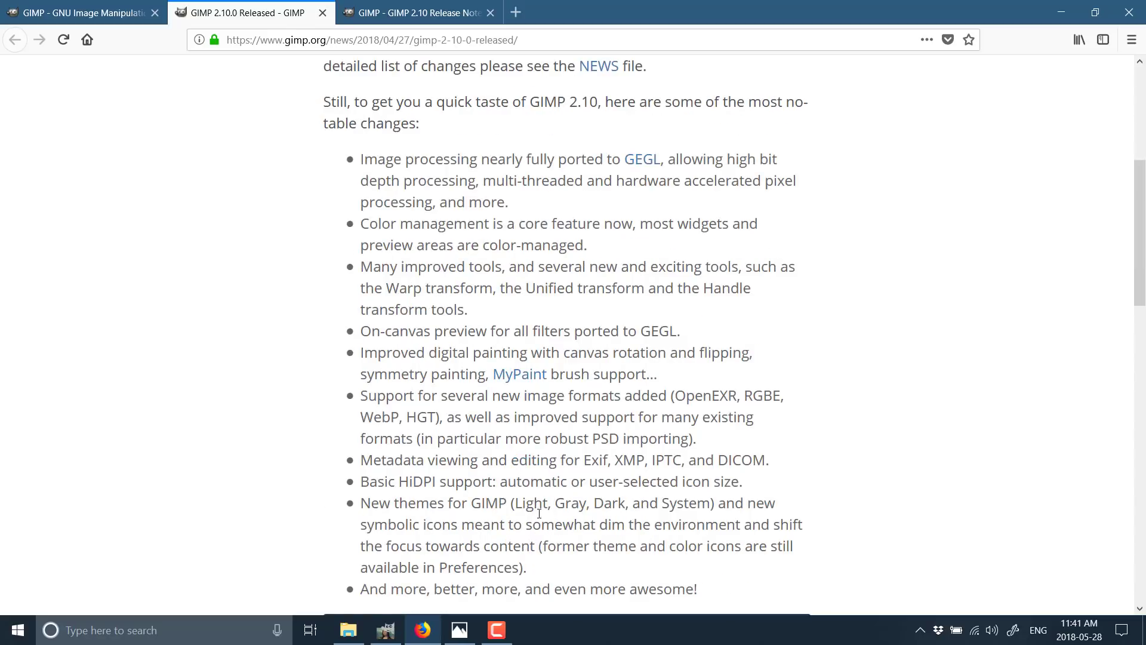
{"action": "scroll", "coordinate": [539, 513], "scroll_direction": "down", "scroll_amount": 2}
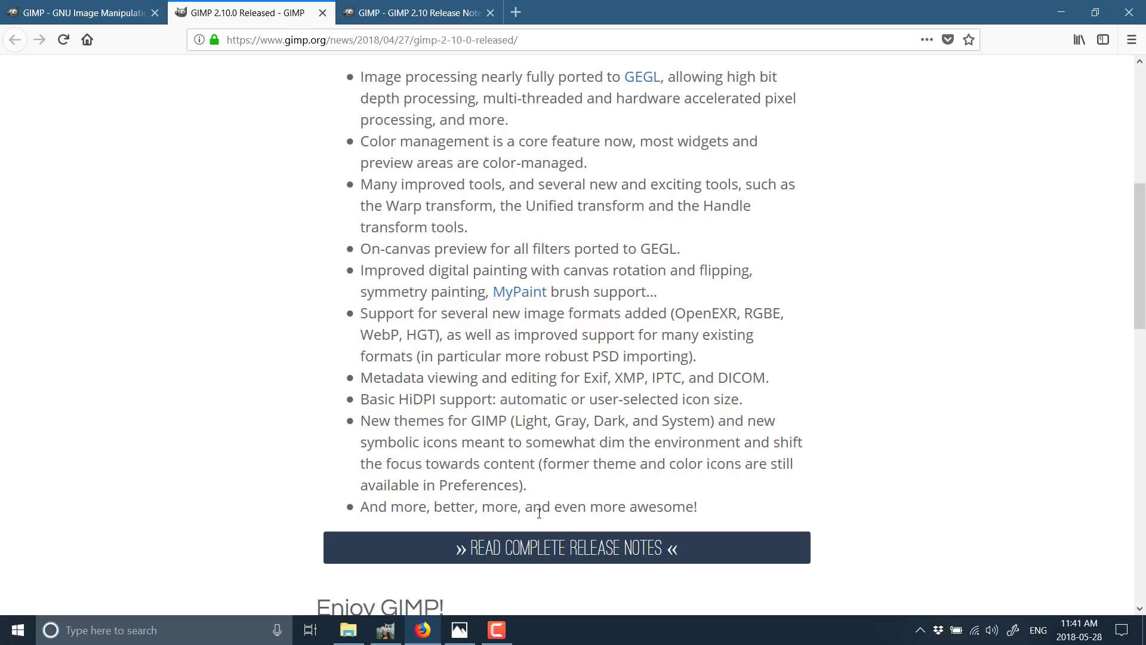
Read the GIMP 2.10 Release Notes down to File formats support, then bring the GIMP window forward.
{"action": "left_click", "coordinate": [357, 10]}
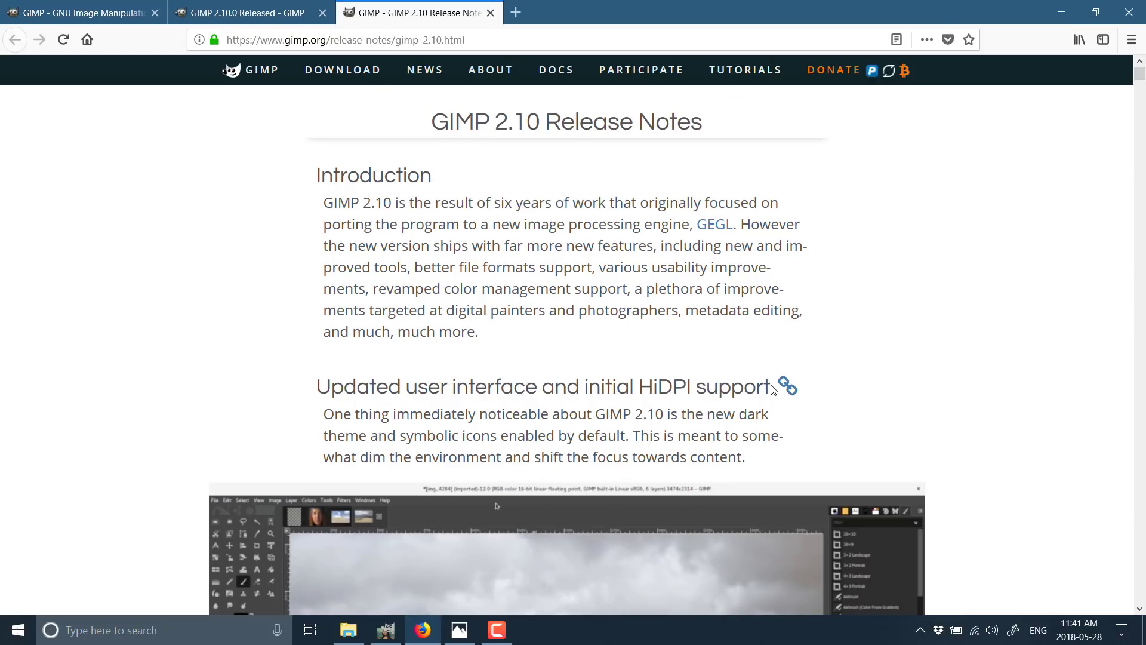
{"action": "scroll", "coordinate": [773, 388], "scroll_direction": "down", "scroll_amount": 20}
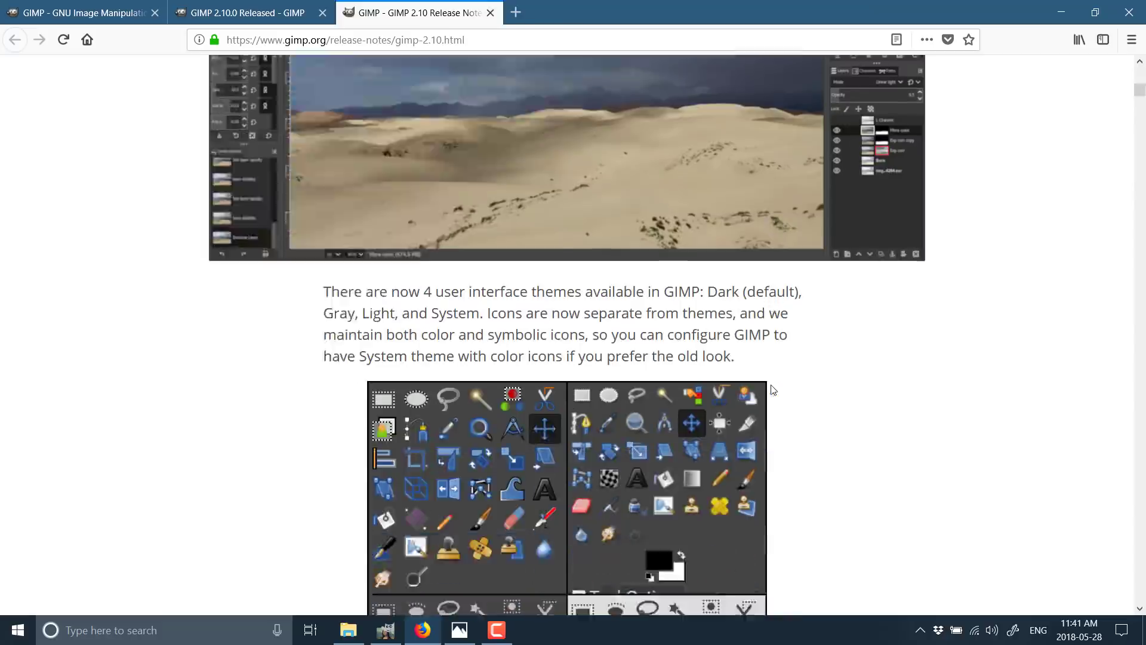
{"action": "scroll", "coordinate": [772, 388], "scroll_direction": "up", "scroll_amount": 10}
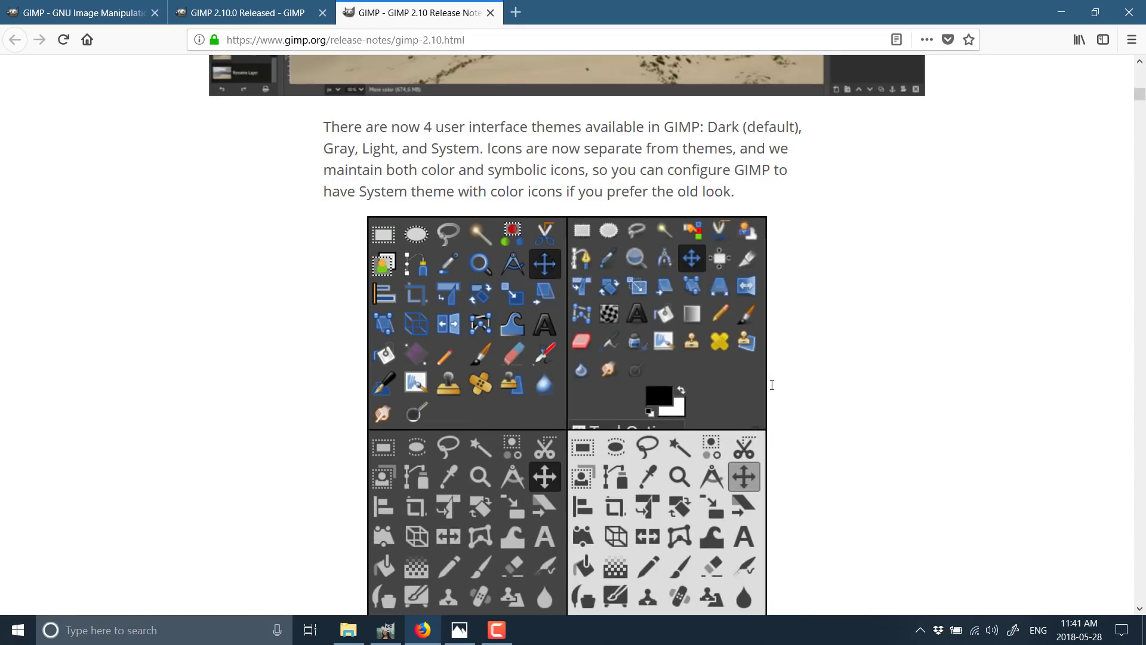
{"action": "scroll", "coordinate": [773, 389], "scroll_direction": "down", "scroll_amount": 3}
{"action": "scroll", "coordinate": [773, 389], "scroll_direction": "down", "scroll_amount": 5}
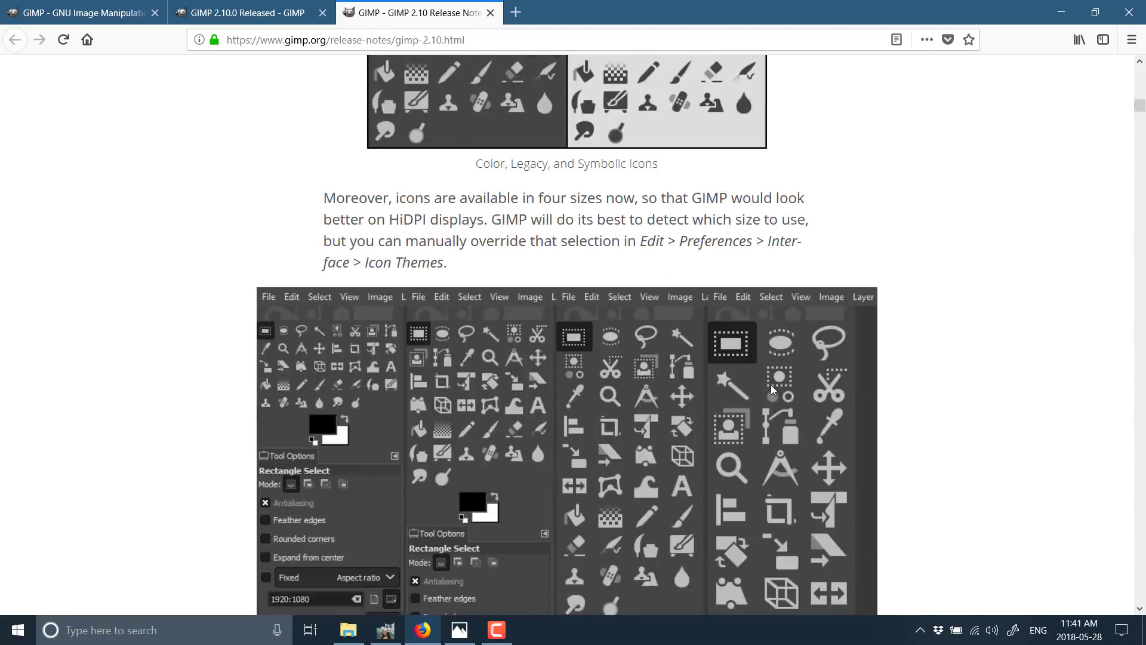
{"action": "scroll", "coordinate": [772, 389], "scroll_direction": "down", "scroll_amount": 3}
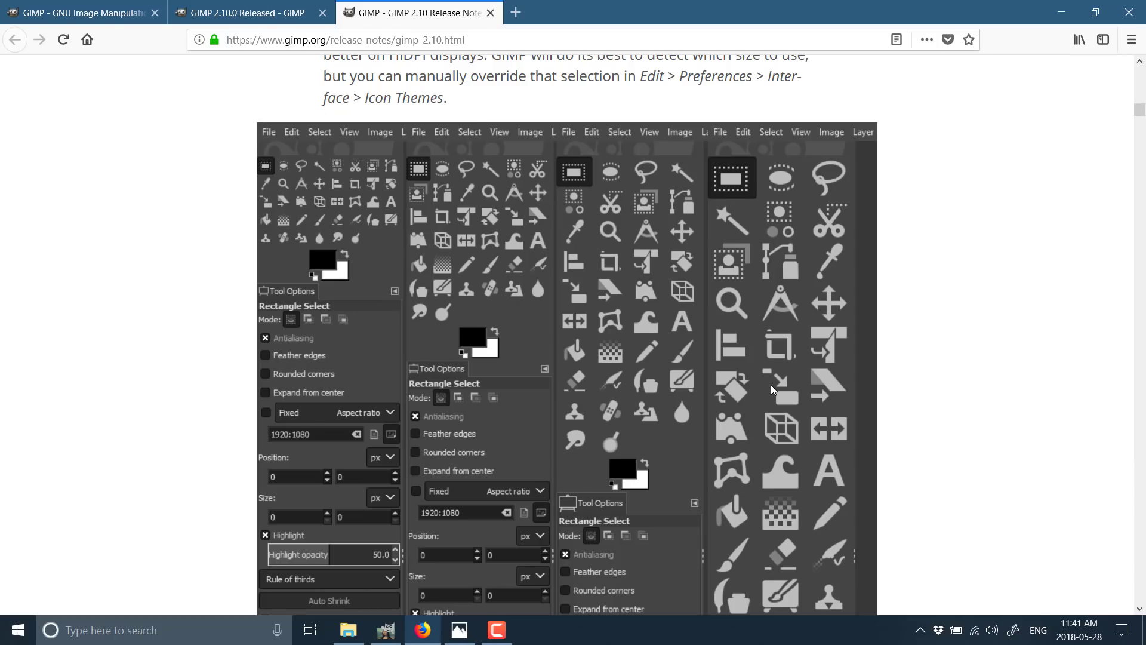
{"action": "scroll", "coordinate": [772, 389], "scroll_direction": "down", "scroll_amount": 14}
{"action": "scroll", "coordinate": [772, 389], "scroll_direction": "down", "scroll_amount": 16}
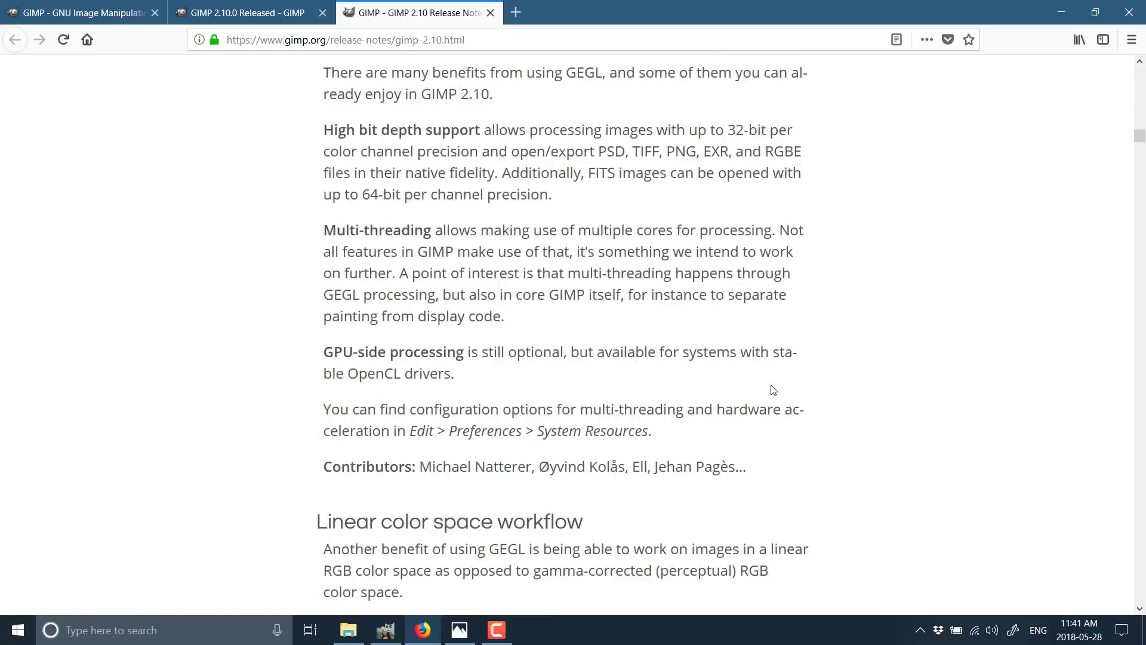
{"action": "scroll", "coordinate": [772, 388], "scroll_direction": "down", "scroll_amount": 20}
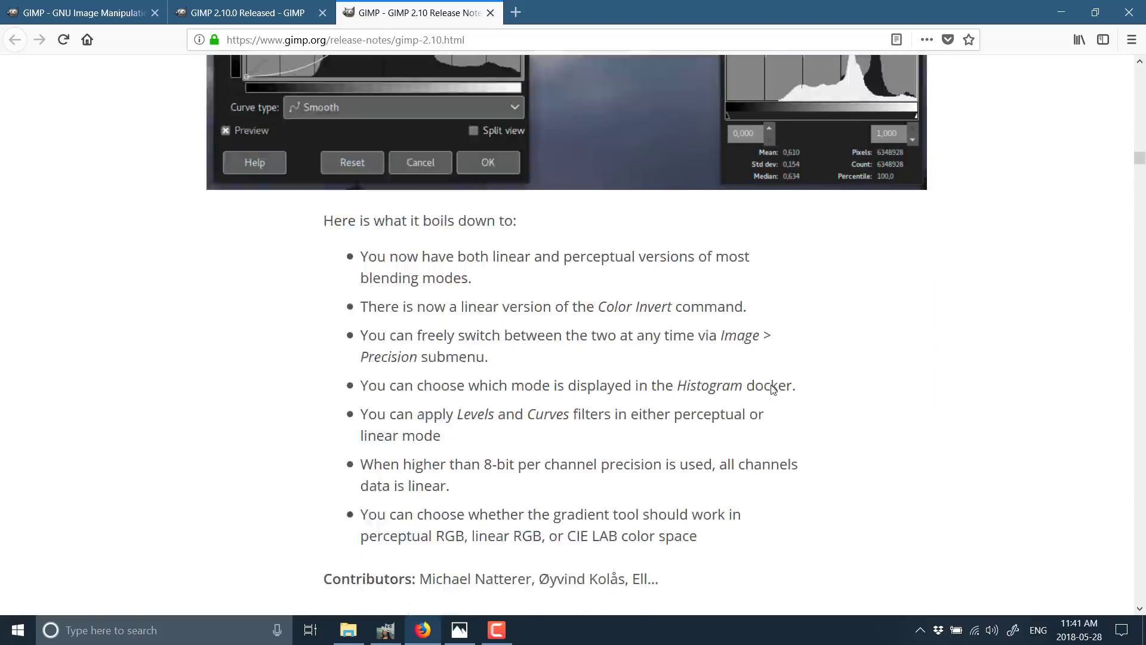
{"action": "scroll", "coordinate": [772, 385], "scroll_direction": "down", "scroll_amount": 20}
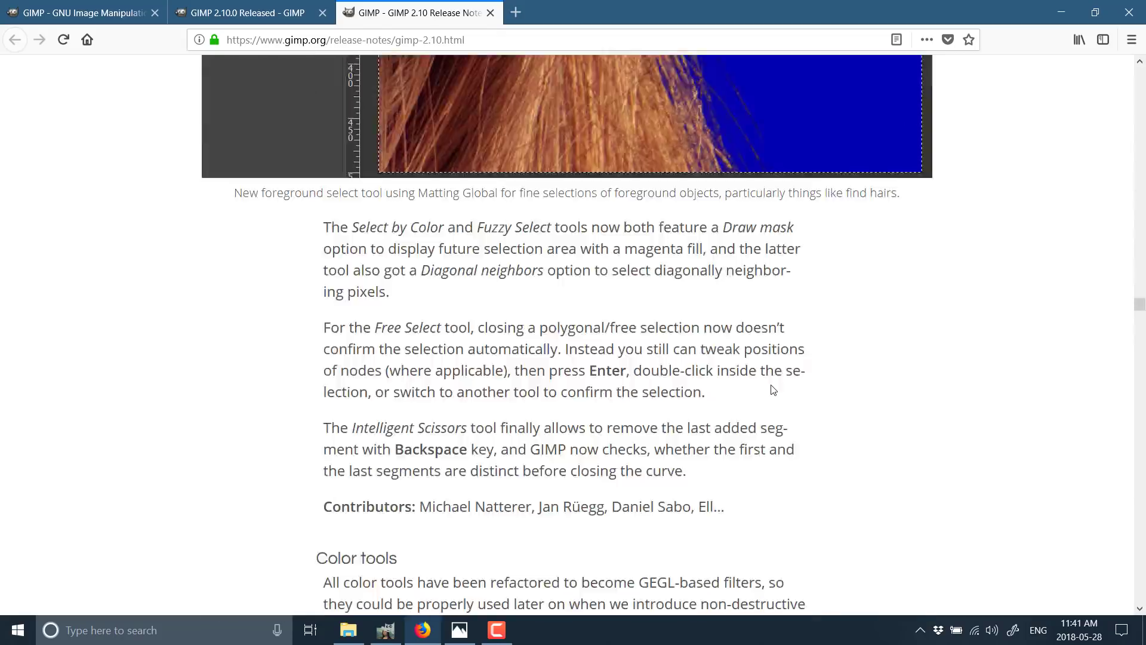
{"action": "scroll", "coordinate": [773, 390], "scroll_direction": "down", "scroll_amount": 20}
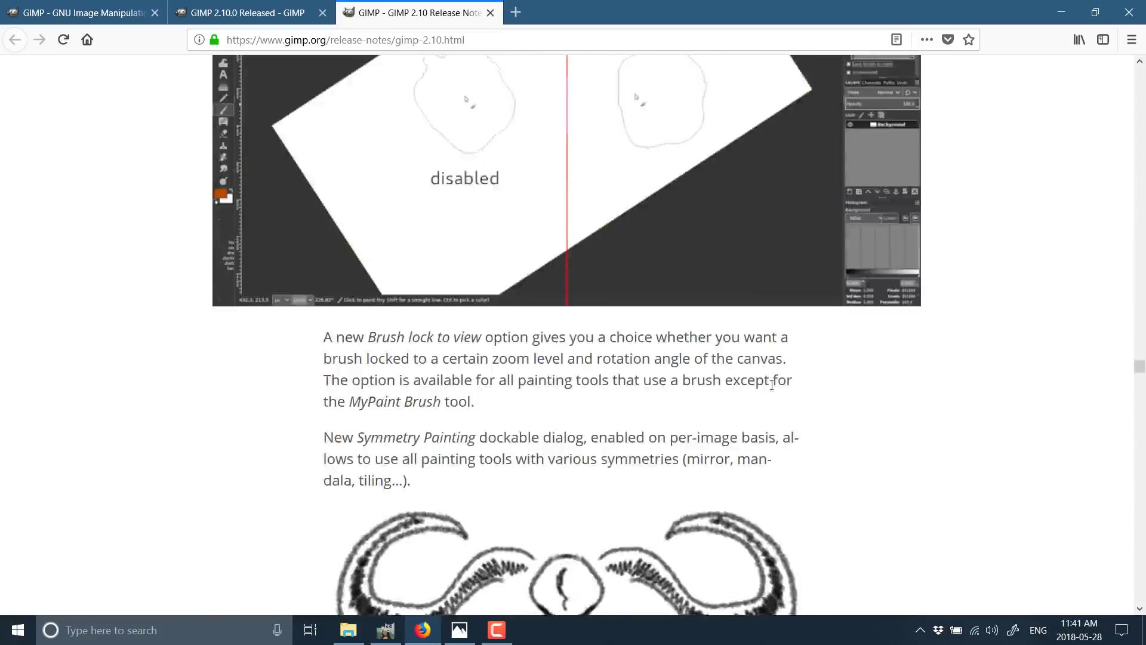
{"action": "scroll", "coordinate": [771, 388], "scroll_direction": "down", "scroll_amount": 20}
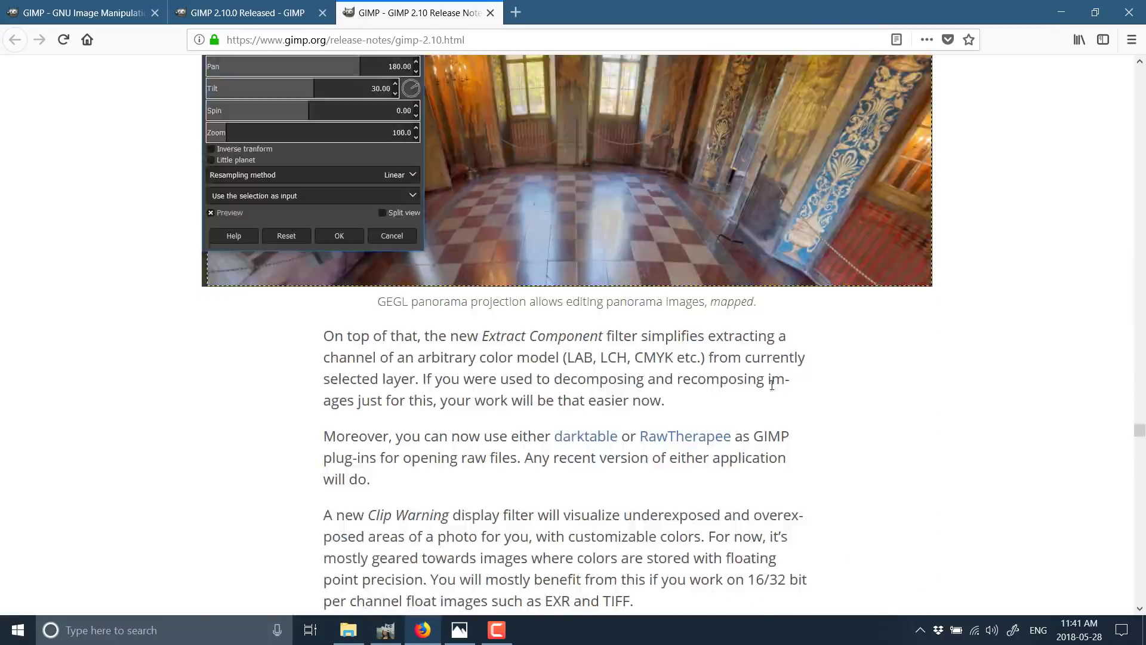
{"action": "scroll", "coordinate": [773, 389], "scroll_direction": "down", "scroll_amount": 12}
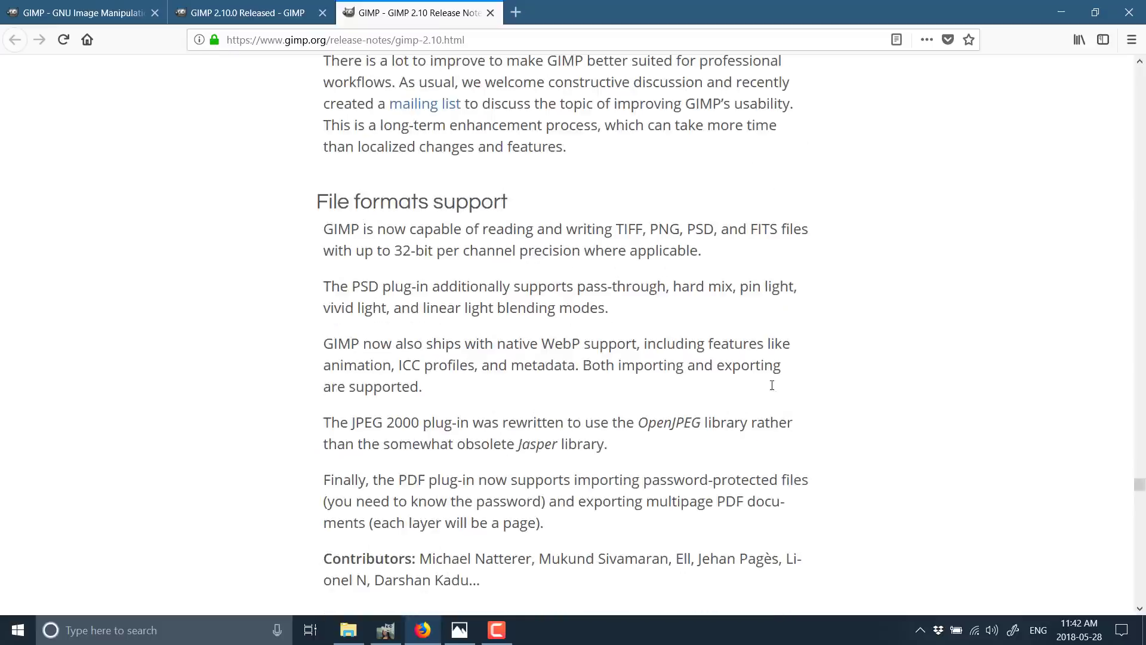
{"action": "left_click", "coordinate": [385, 630]}
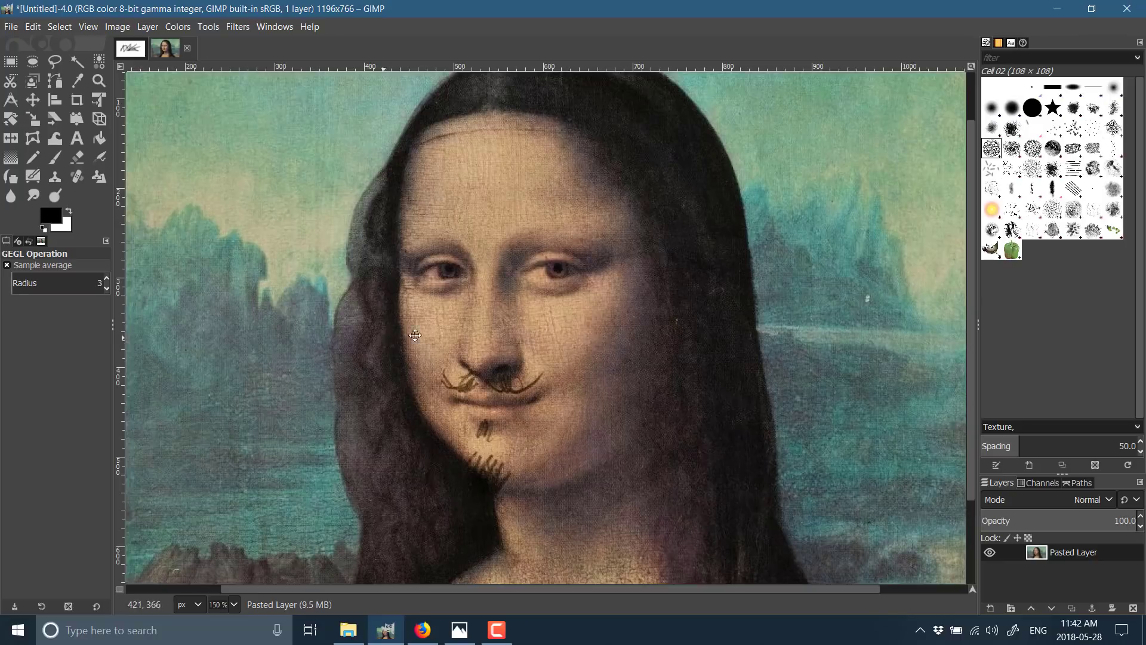
Pan across the mustached Mona Lisa and open the Tools menu.
{"action": "left_click_drag", "start_coordinate": [416, 336], "coordinate": [359, 361]}
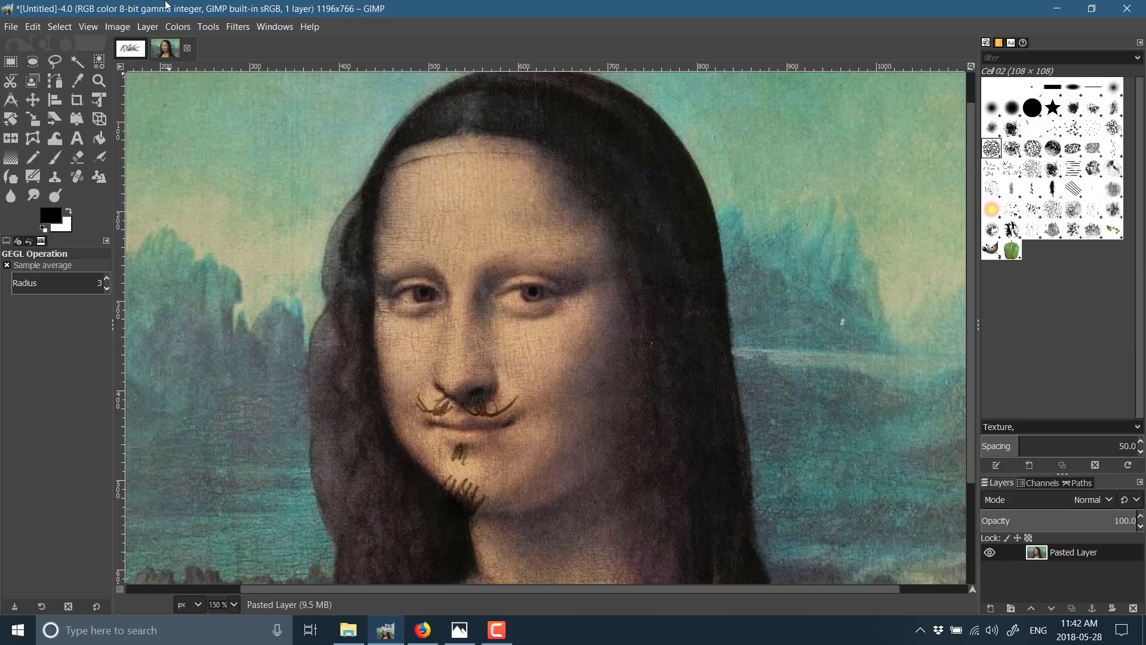
{"action": "left_click", "coordinate": [208, 27]}
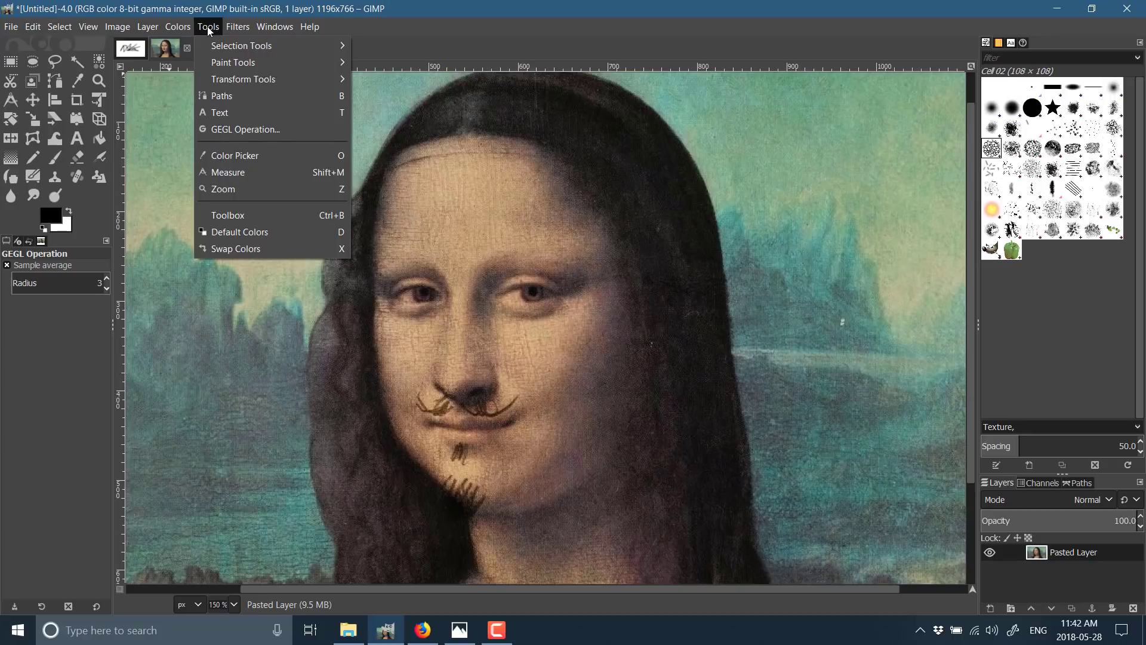
Preview a Gaussian Blur of size 12.50 on the Mona Lisa, then cancel it.
{"action": "mouse_move", "coordinate": [231, 31]}
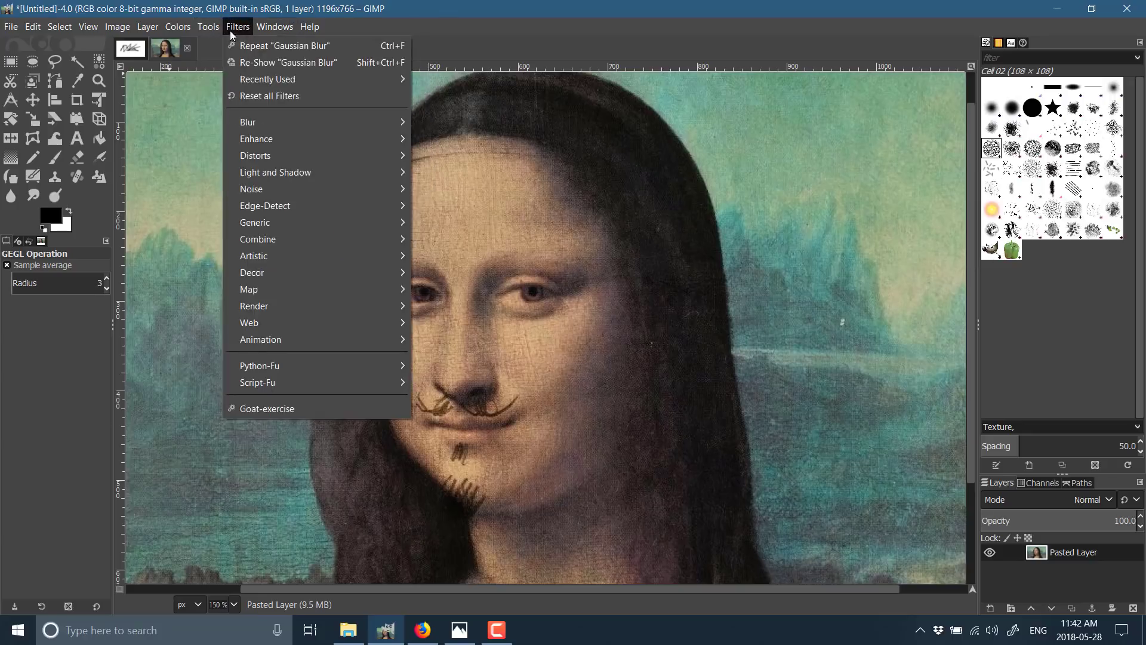
{"action": "mouse_move", "coordinate": [292, 124]}
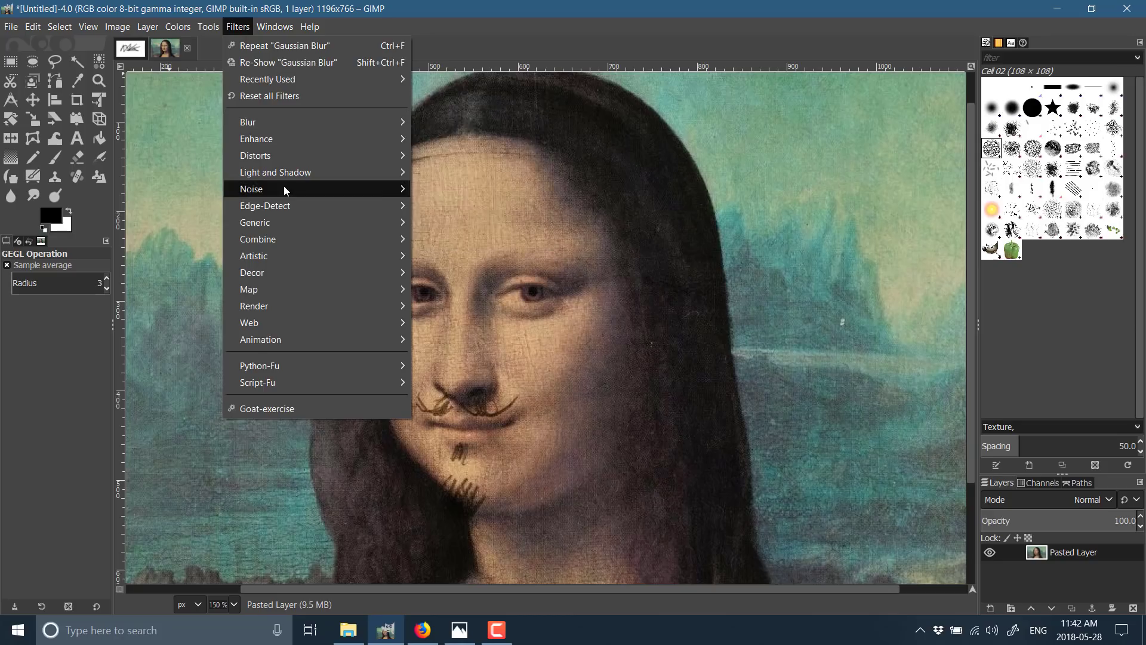
{"action": "mouse_move", "coordinate": [305, 222]}
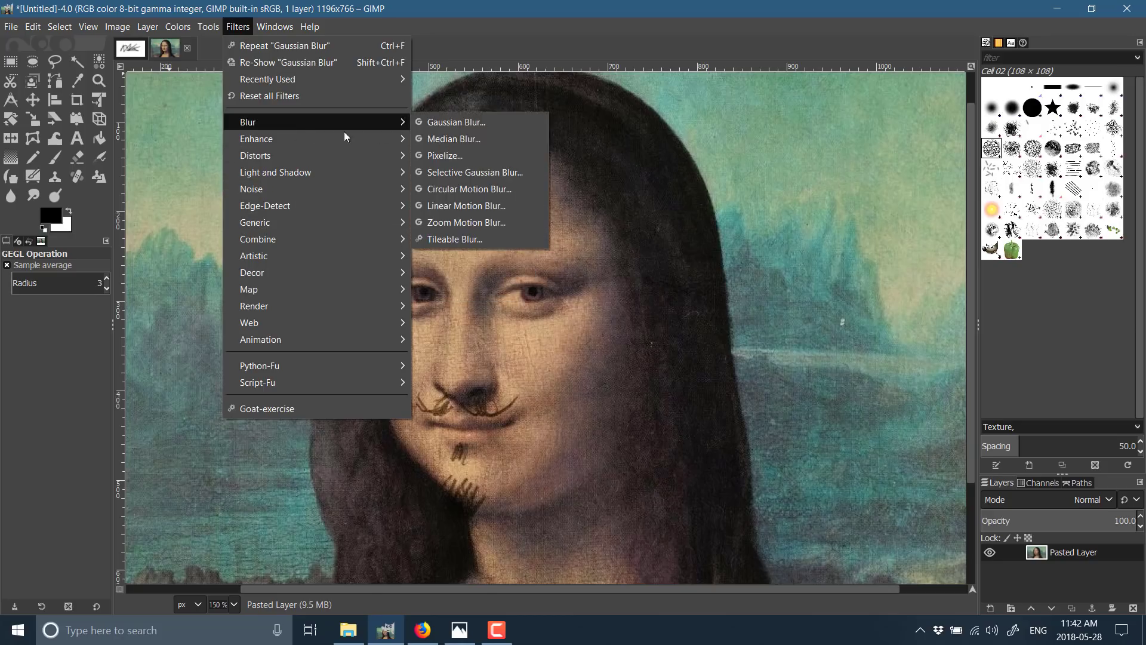
{"action": "left_click", "coordinate": [481, 120]}
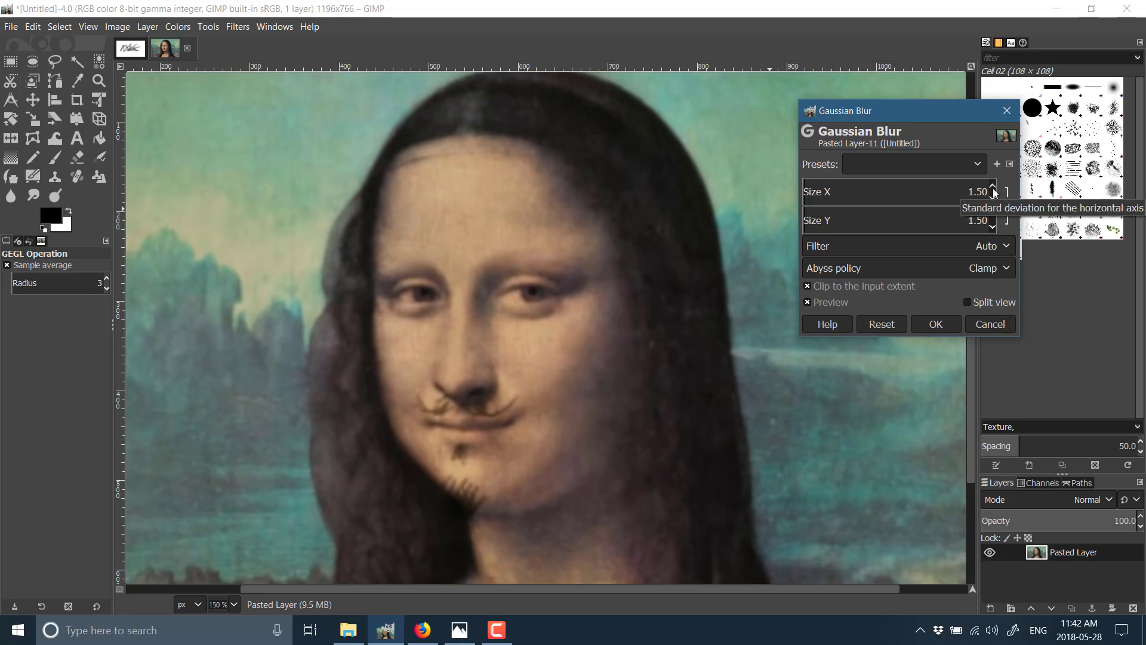
{"action": "scroll", "coordinate": [995, 186], "scroll_direction": "up", "scroll_amount": 10}
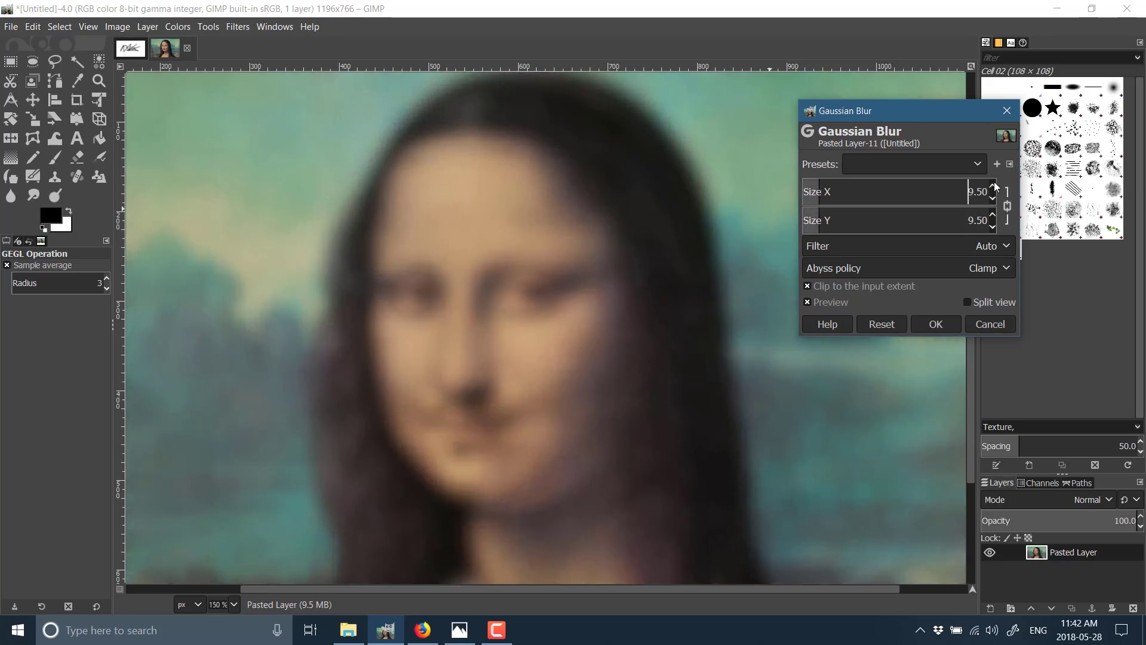
{"action": "scroll", "coordinate": [995, 187], "scroll_direction": "up", "scroll_amount": 1}
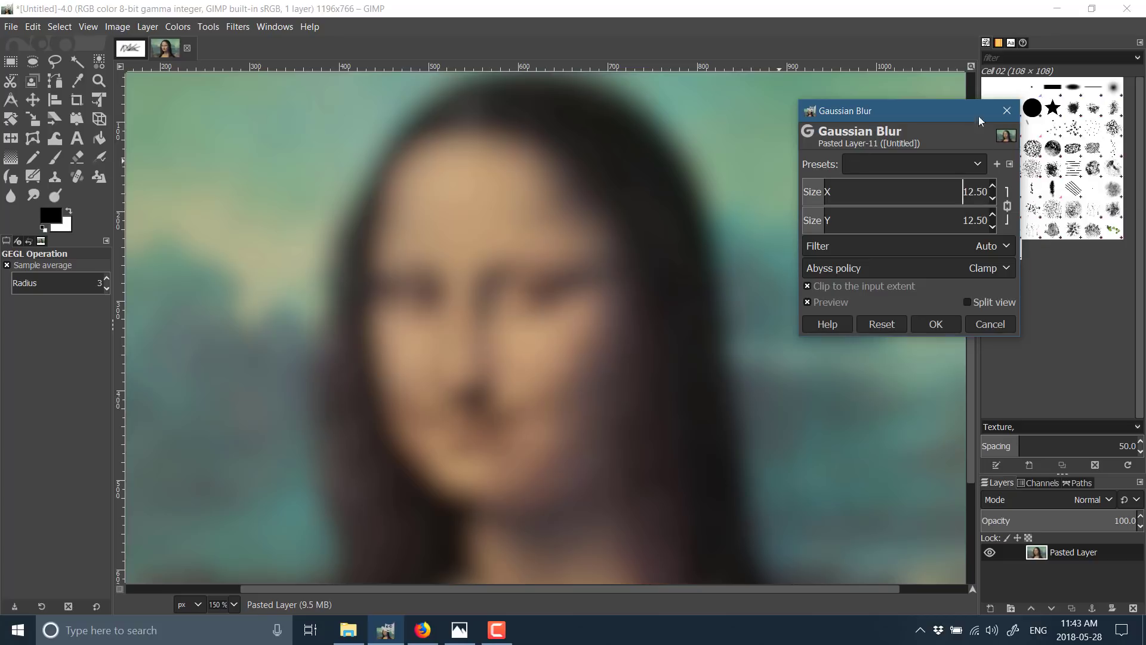
{"action": "left_click", "coordinate": [1007, 111]}
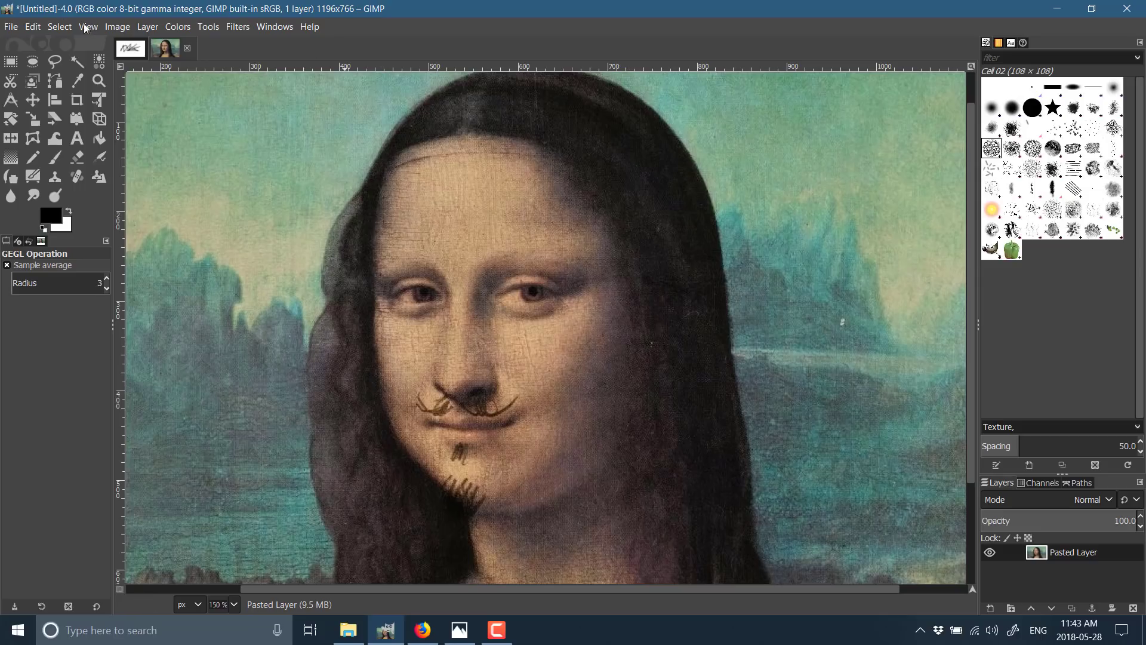
Open Edit > Preferences and go to the Interface > Theme page.
{"action": "left_click", "coordinate": [31, 33]}
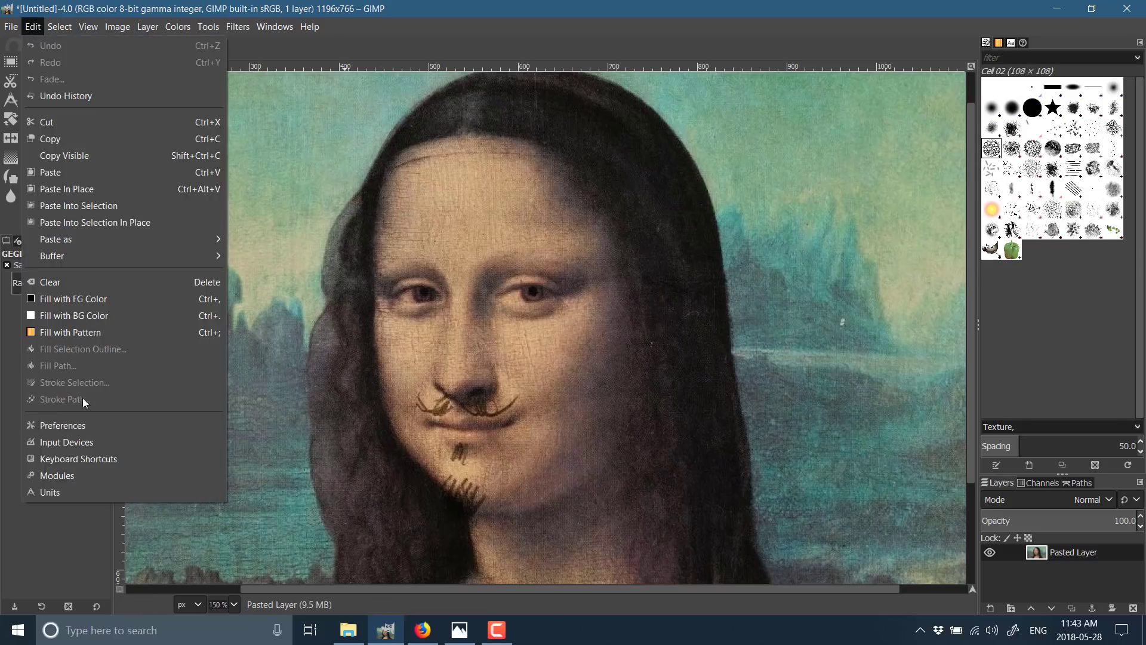
{"action": "left_click", "coordinate": [84, 425]}
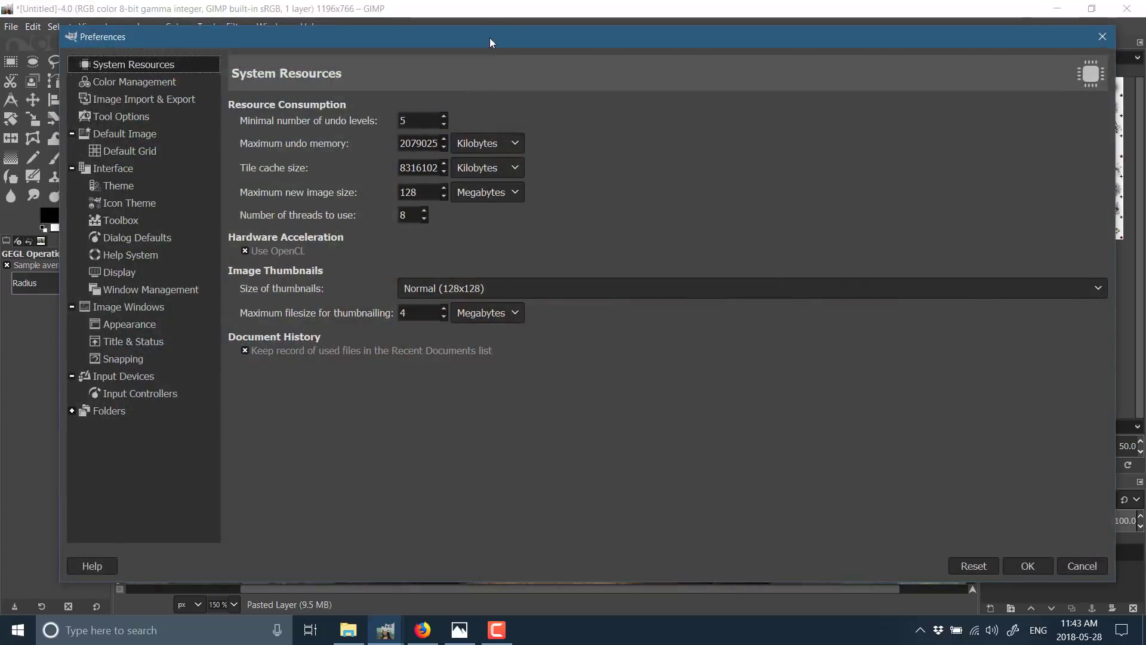
{"action": "left_click_drag", "start_coordinate": [490, 37], "coordinate": [525, 78]}
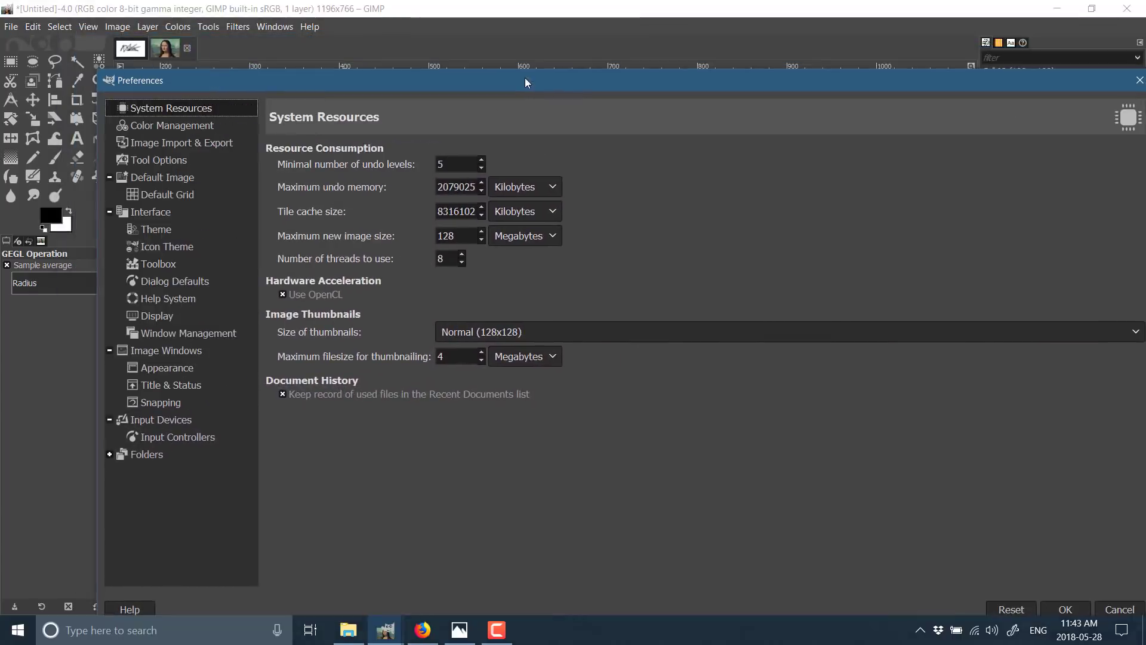
{"action": "left_click", "coordinate": [152, 228]}
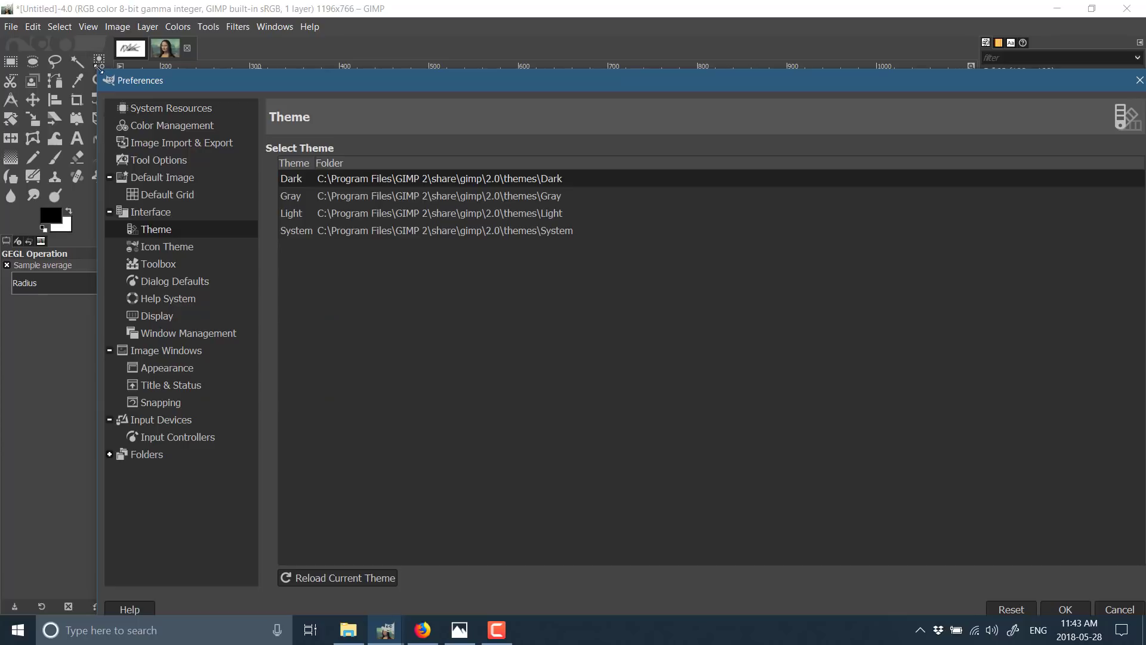
Shrink the Preferences window, try the Gray, Light and System themes, then return to Dark.
{"action": "left_click_drag", "start_coordinate": [100, 69], "coordinate": [358, 165]}
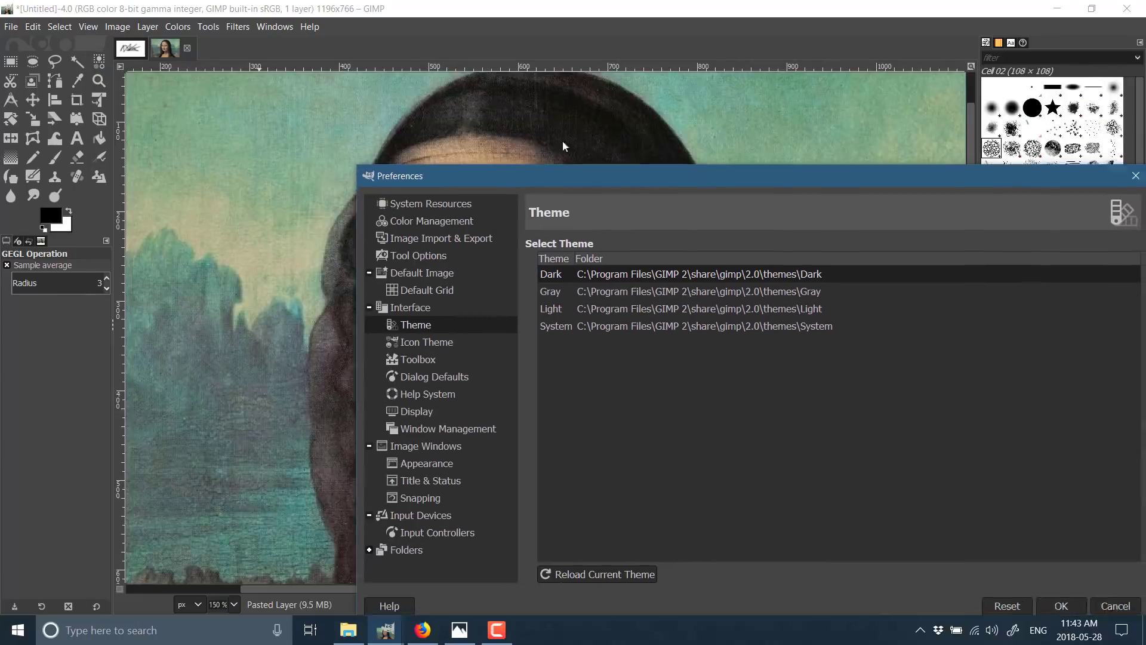
{"action": "left_click_drag", "start_coordinate": [698, 176], "coordinate": [634, 132]}
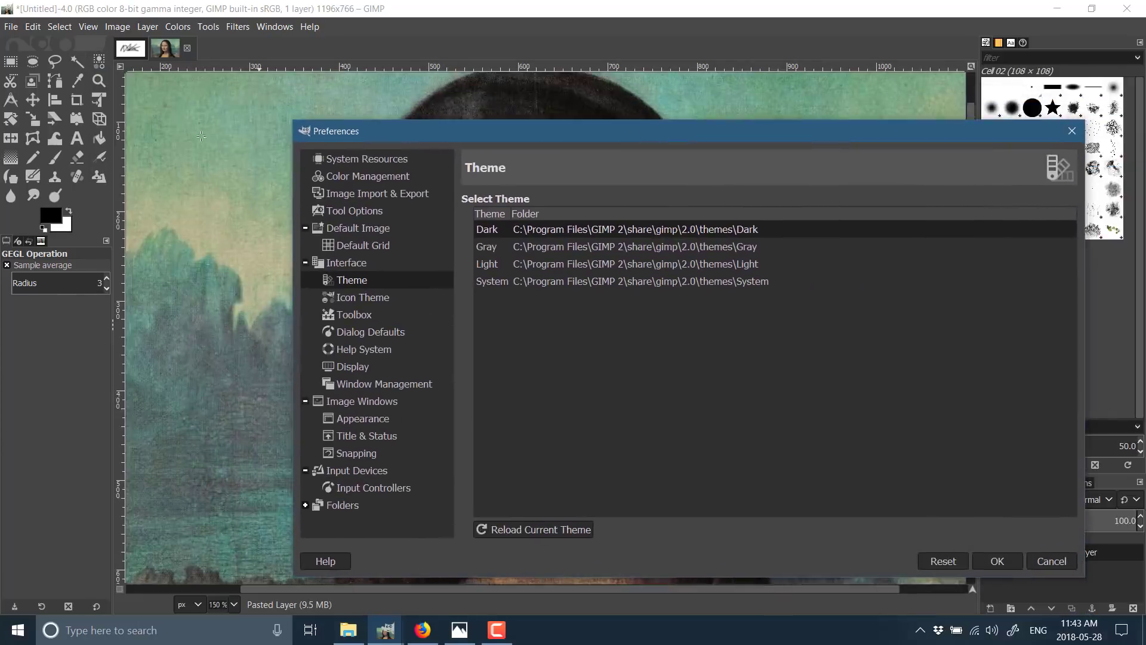
{"action": "left_click", "coordinate": [612, 245]}
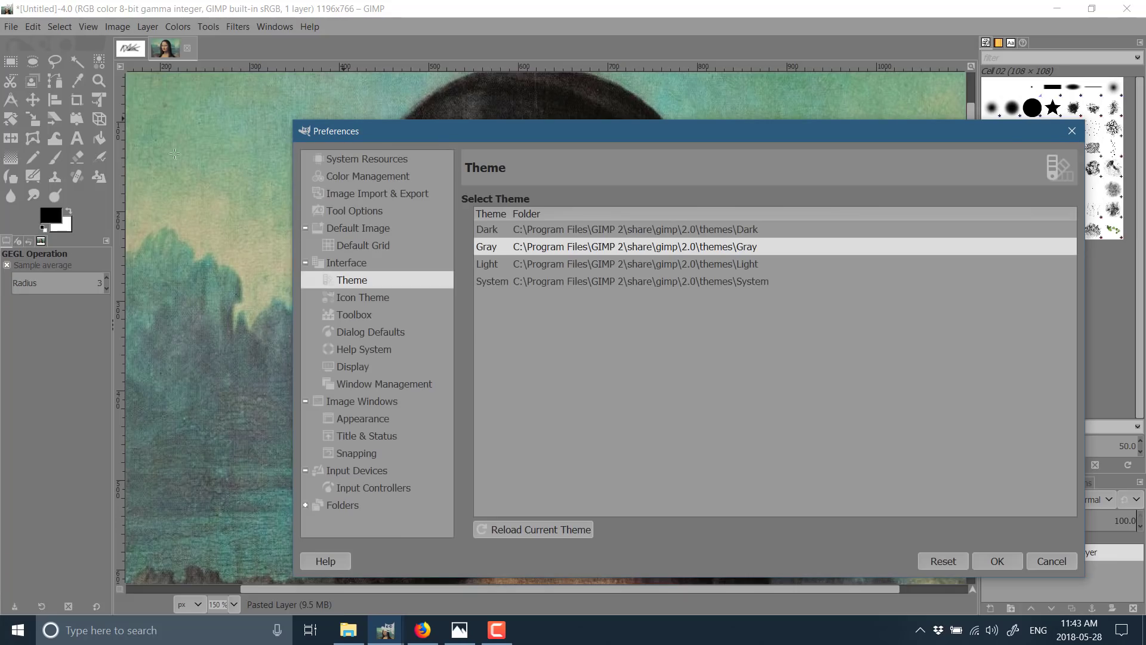
{"action": "left_click", "coordinate": [550, 262]}
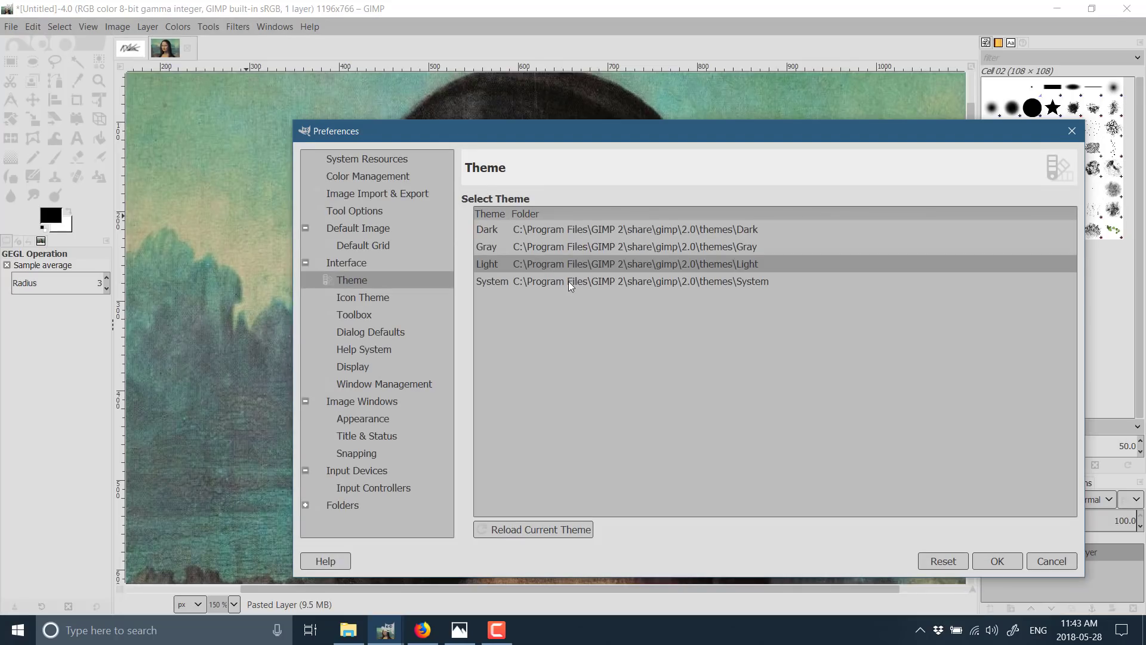
{"action": "left_click", "coordinate": [569, 281]}
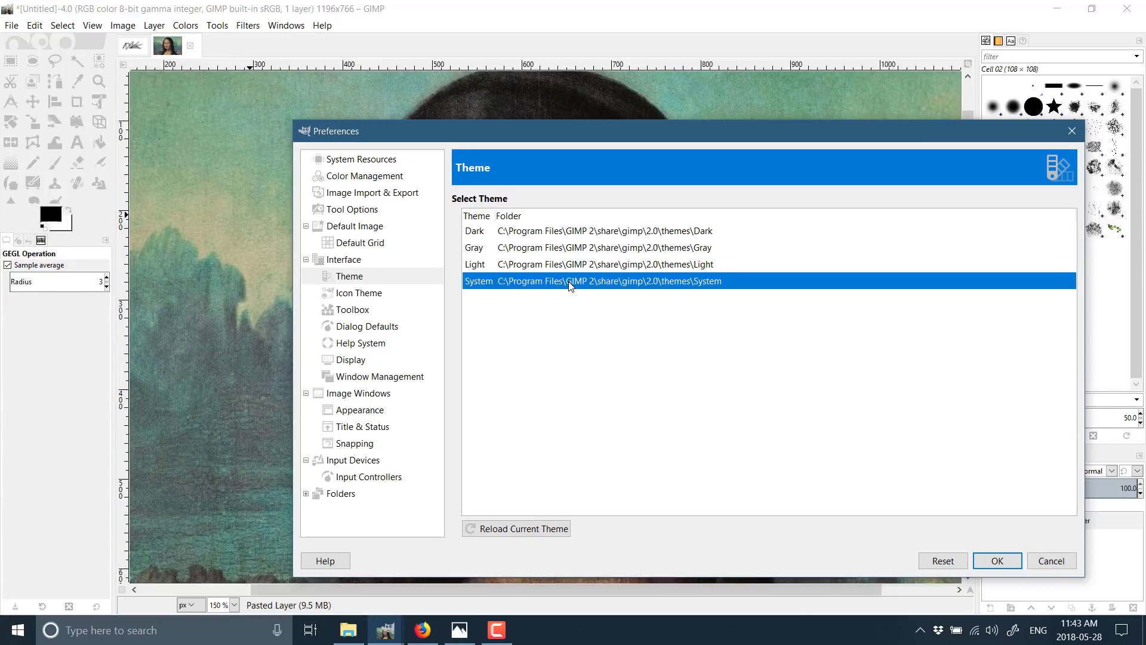
{"action": "left_click", "coordinate": [521, 231]}
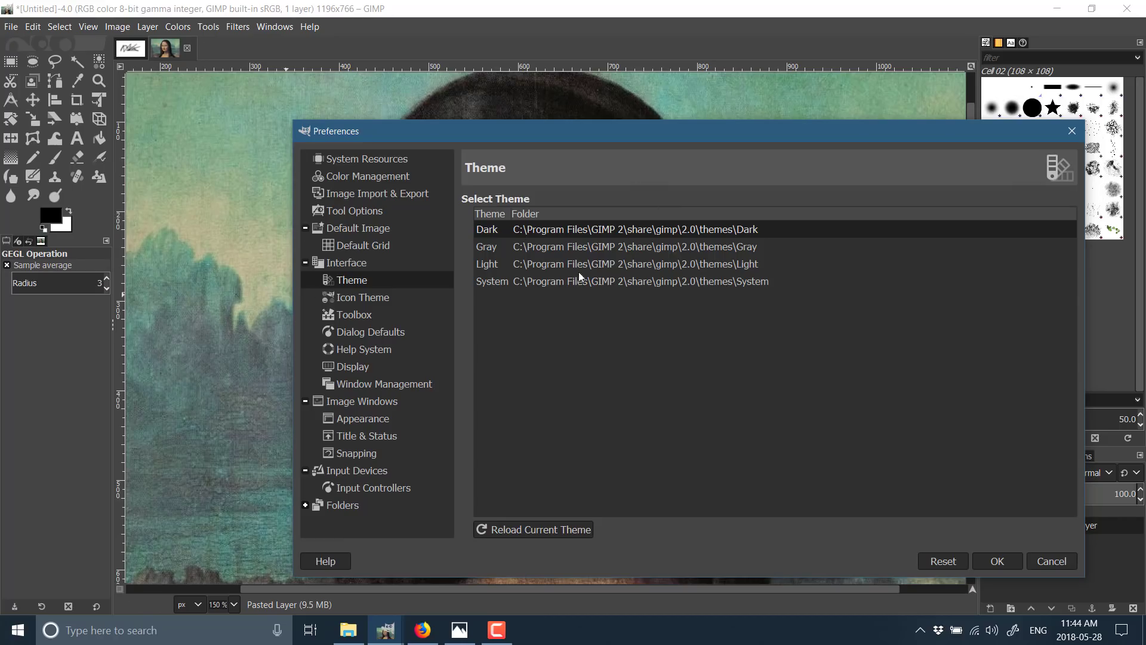
{"action": "left_click", "coordinate": [349, 303]}
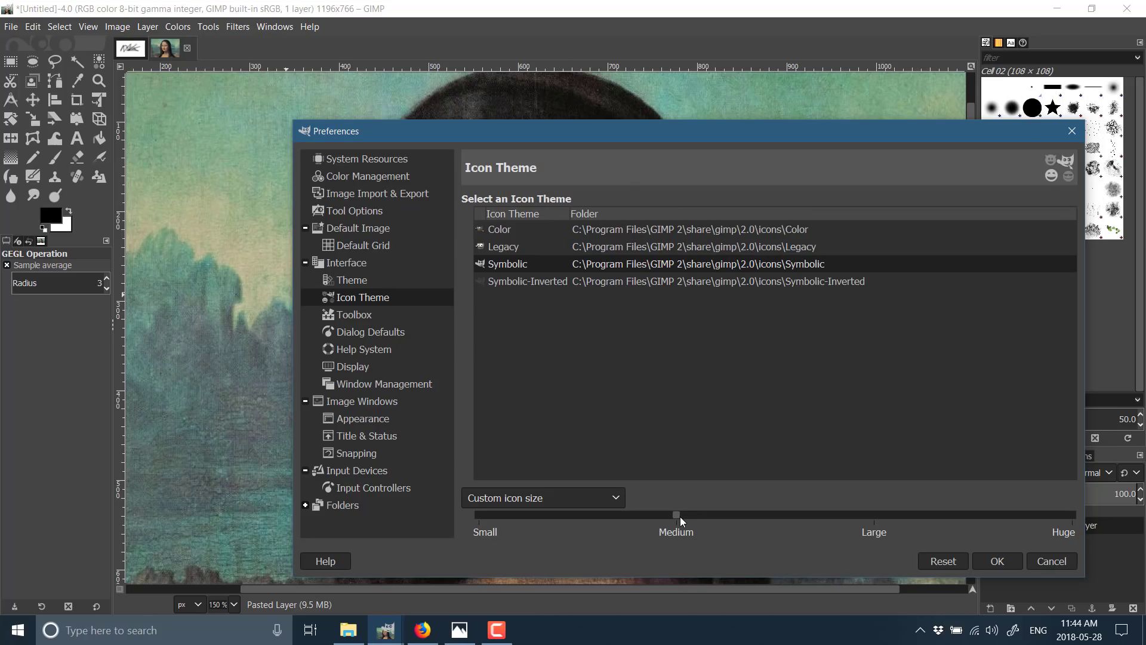
Drag the icon size to Large, reset it to Medium, and cancel Preferences.
{"action": "left_click_drag", "start_coordinate": [680, 517], "coordinate": [495, 517]}
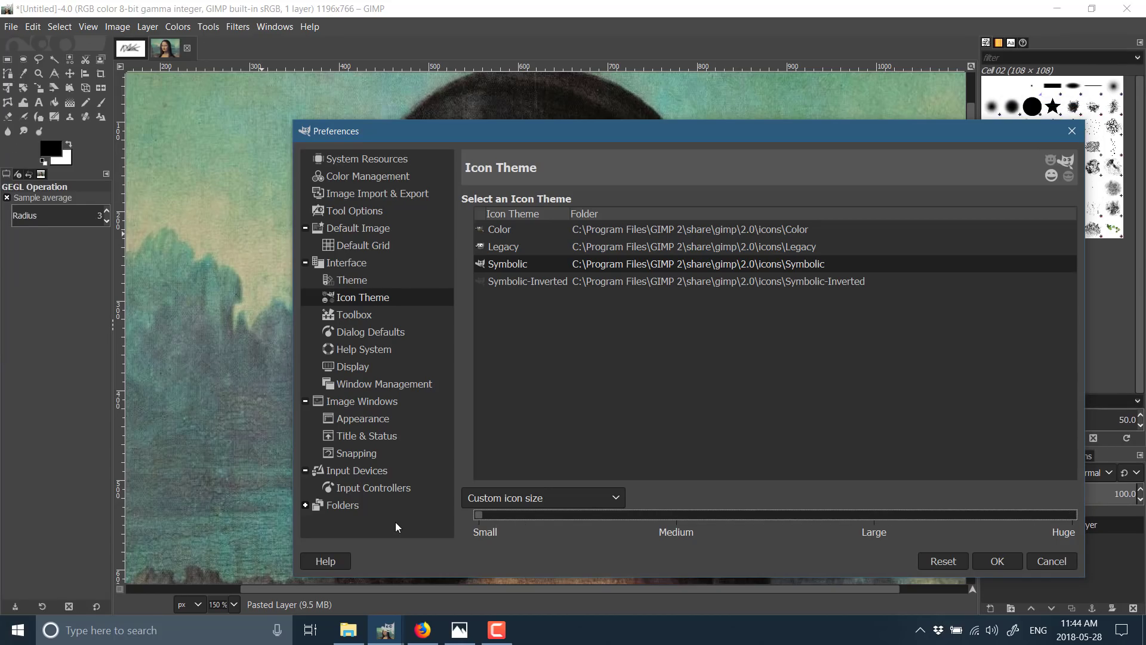
{"action": "left_click", "coordinate": [591, 522]}
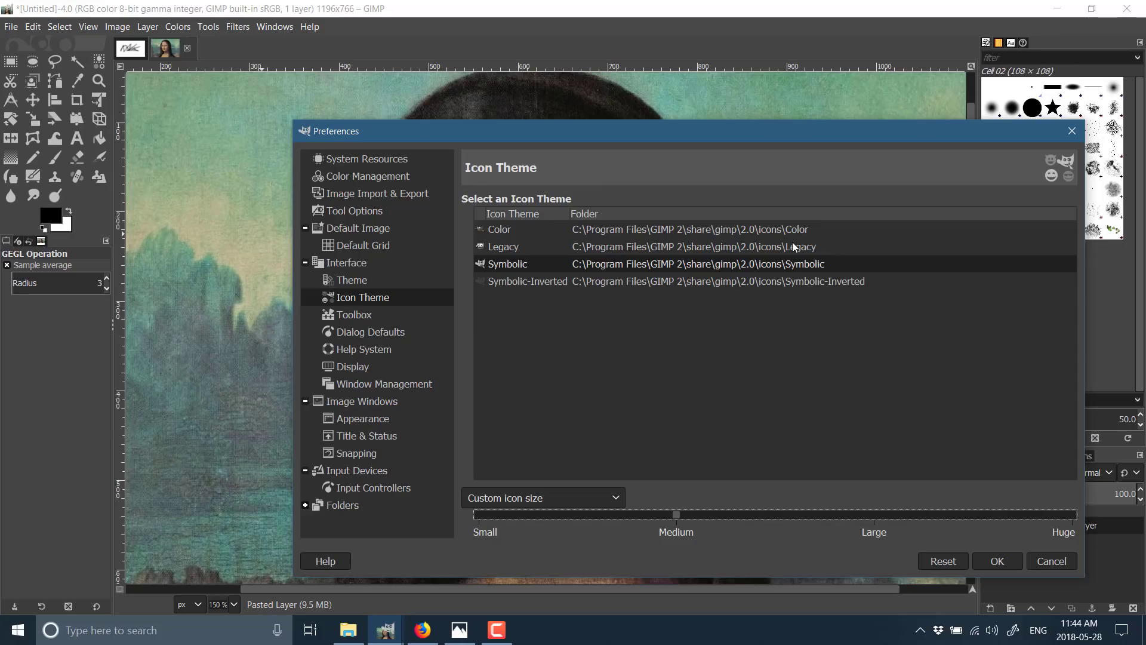
{"action": "left_click", "coordinate": [1057, 560]}
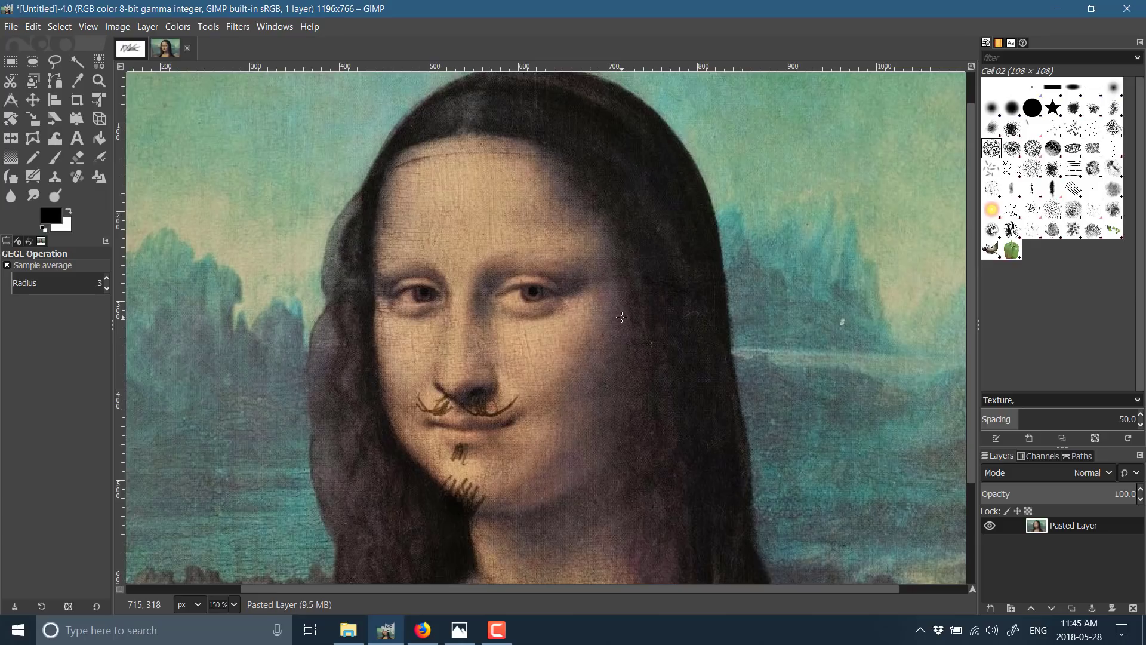
Open the 'GIMP 2.10.2 Released' article from the gimp.org home page's Recent News.
{"action": "left_click", "coordinate": [423, 630]}
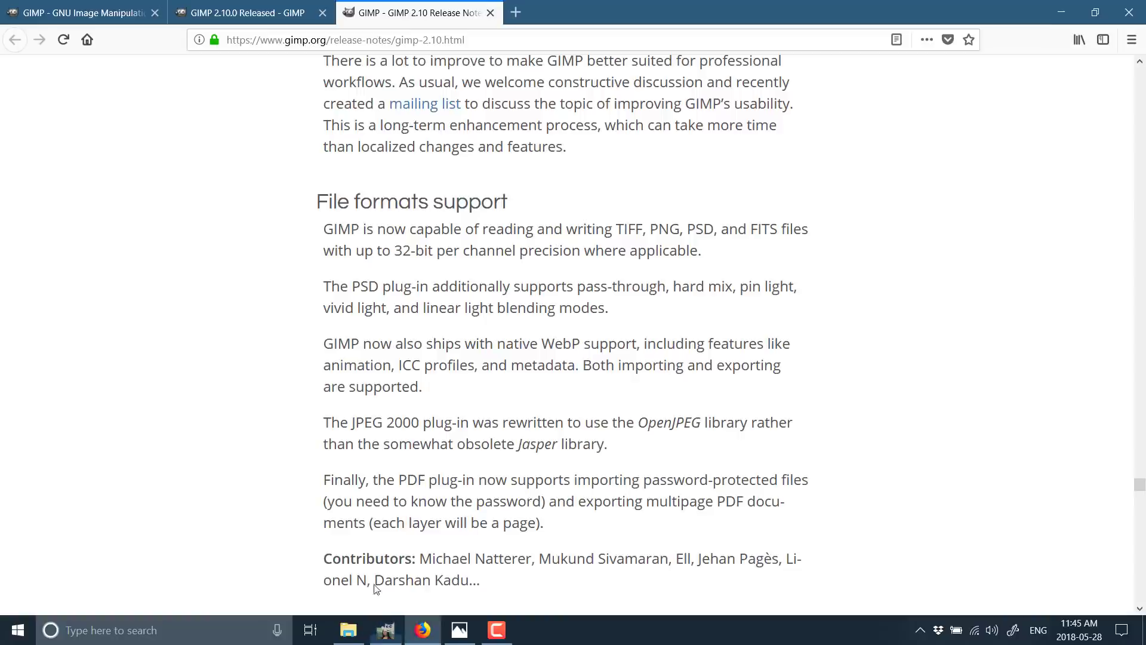
{"action": "left_click", "coordinate": [80, 11]}
{"action": "scroll", "coordinate": [842, 454], "scroll_direction": "down", "scroll_amount": 1}
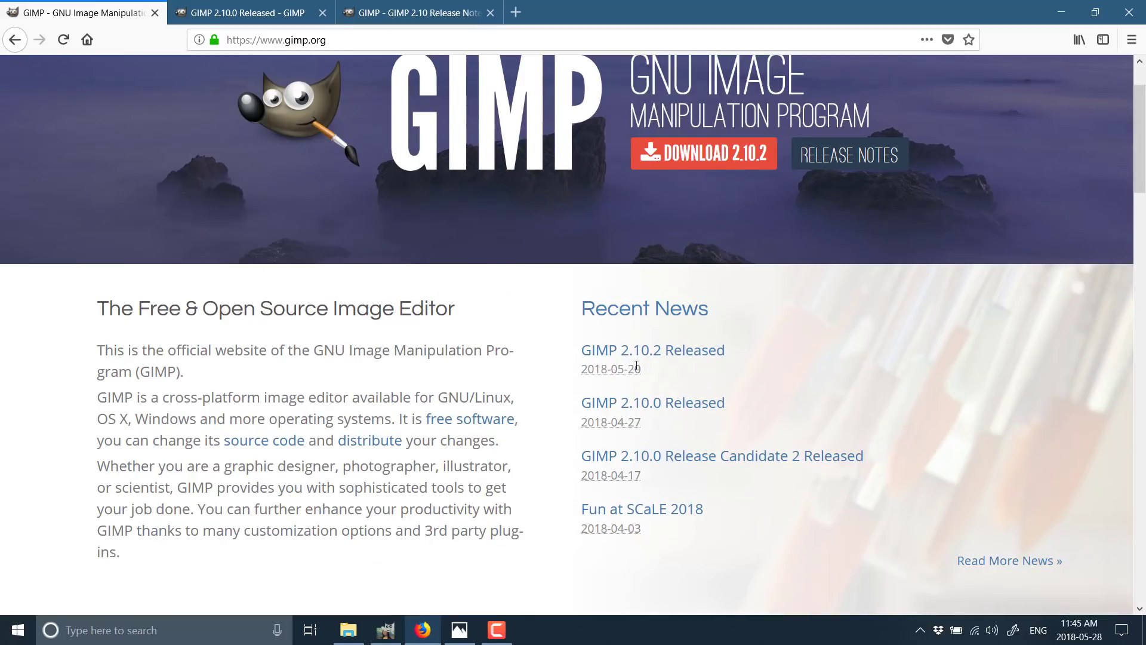
{"action": "left_click", "coordinate": [675, 356]}
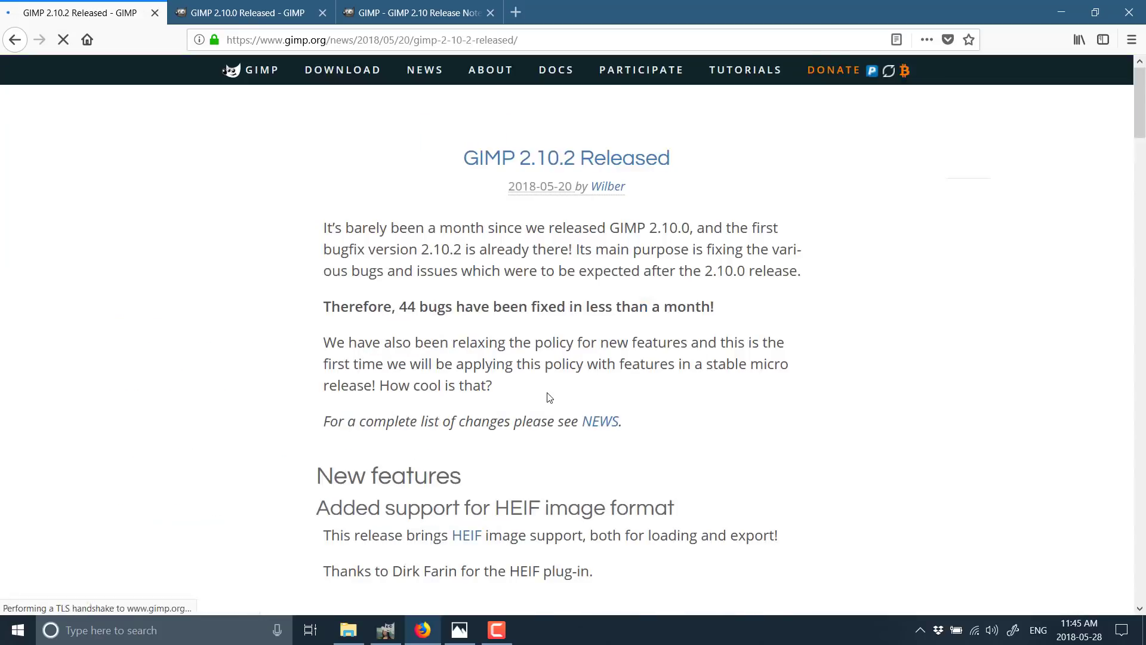
Scroll through the GIMP 2.10.2 article to its Recursive Transform example.
{"action": "scroll", "coordinate": [548, 395], "scroll_direction": "down", "scroll_amount": 15}
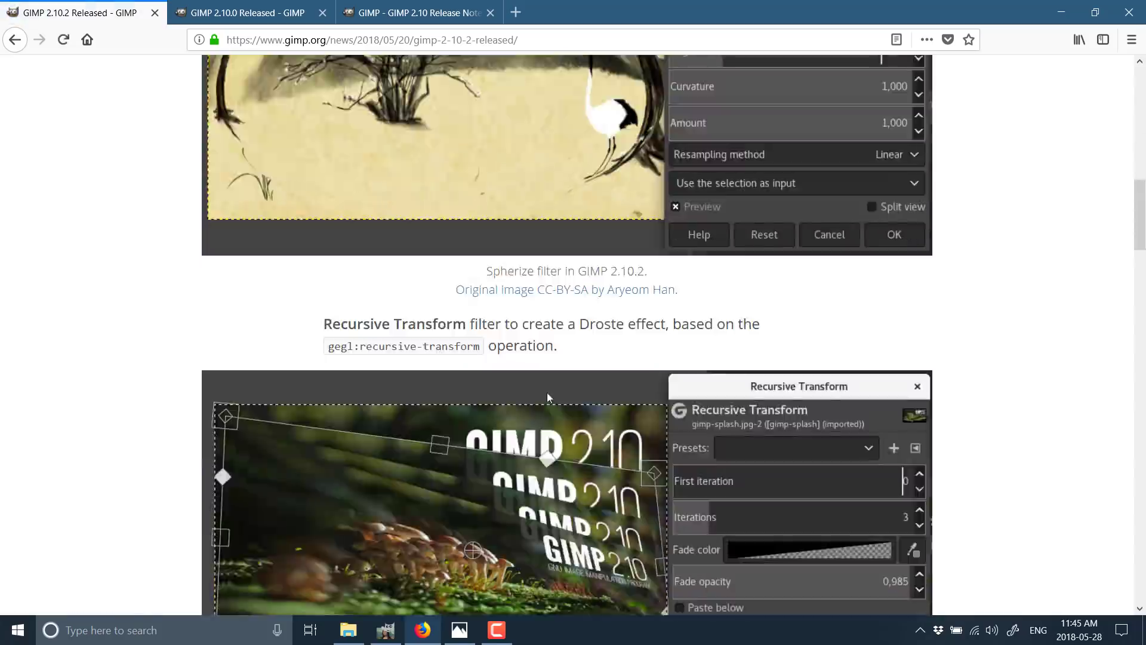
{"action": "scroll", "coordinate": [548, 396], "scroll_direction": "down", "scroll_amount": 5}
{"action": "scroll", "coordinate": [567, 442], "scroll_direction": "down", "scroll_amount": 11}
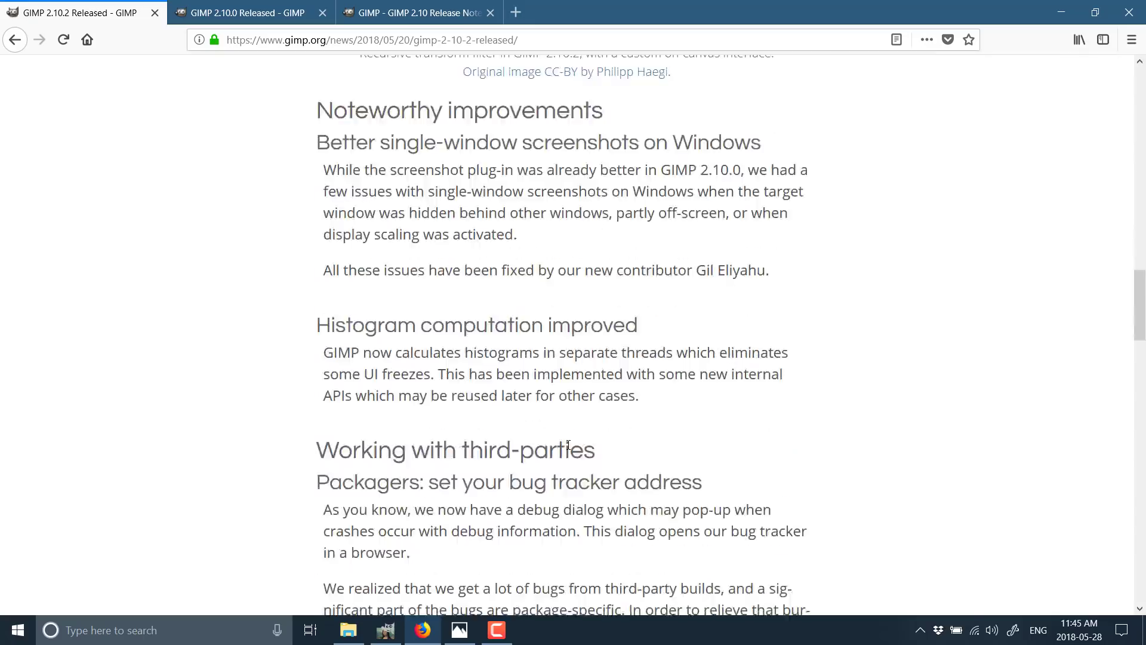
{"action": "scroll", "coordinate": [569, 460], "scroll_direction": "up", "scroll_amount": 20}
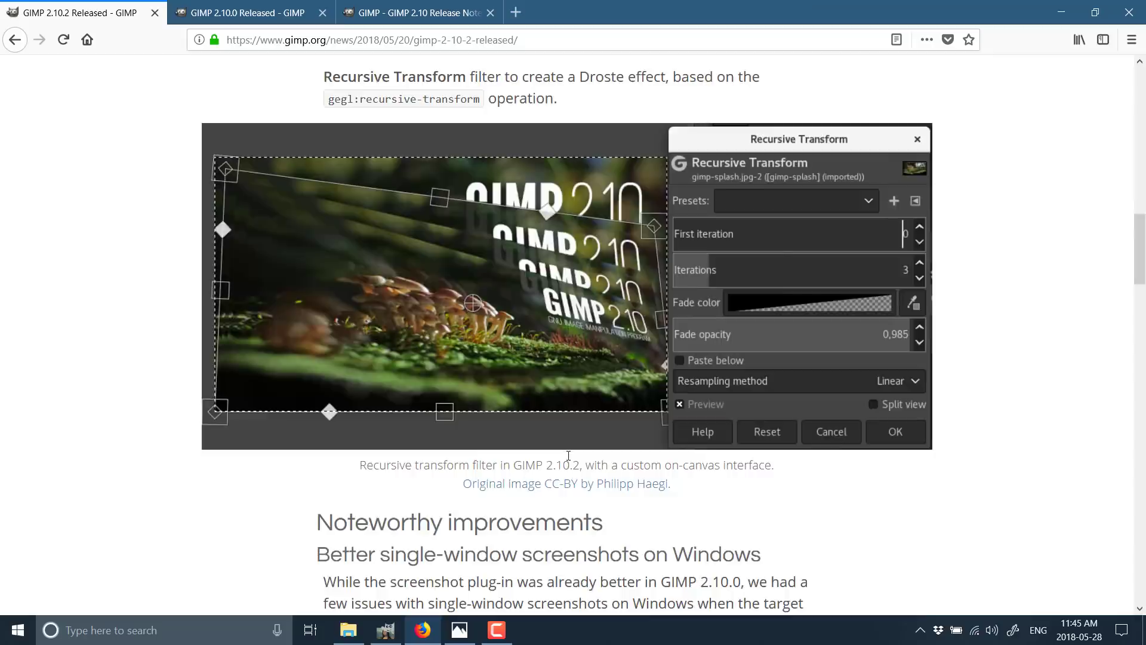